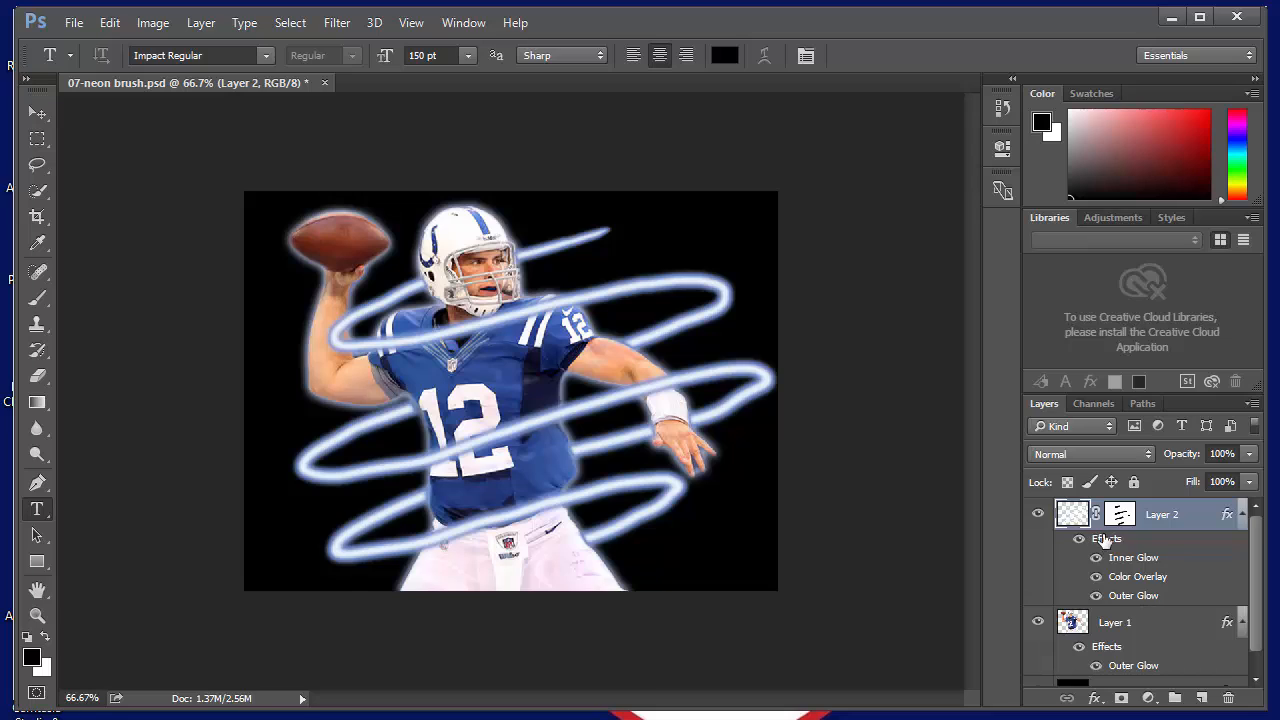
Step: Hide Layer 2 and add a new empty layer directly above Layer 1
click(1037, 514)
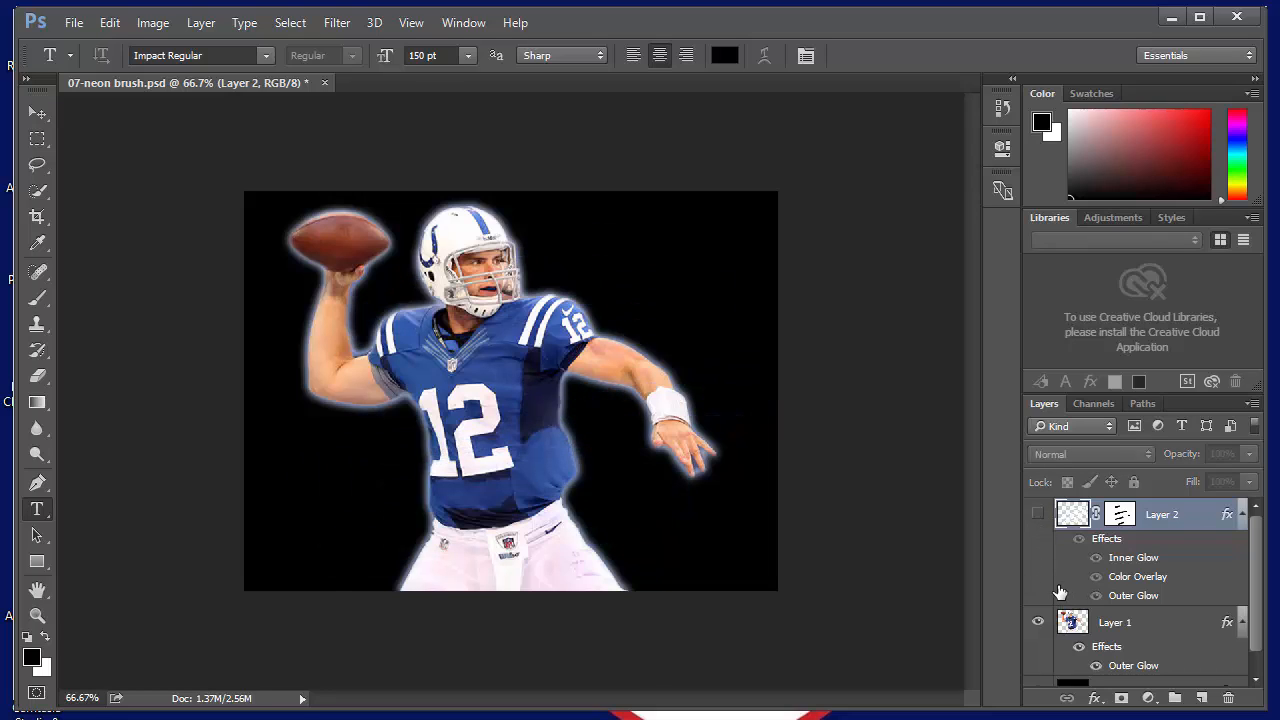
scroll(1258, 591, down, 1)
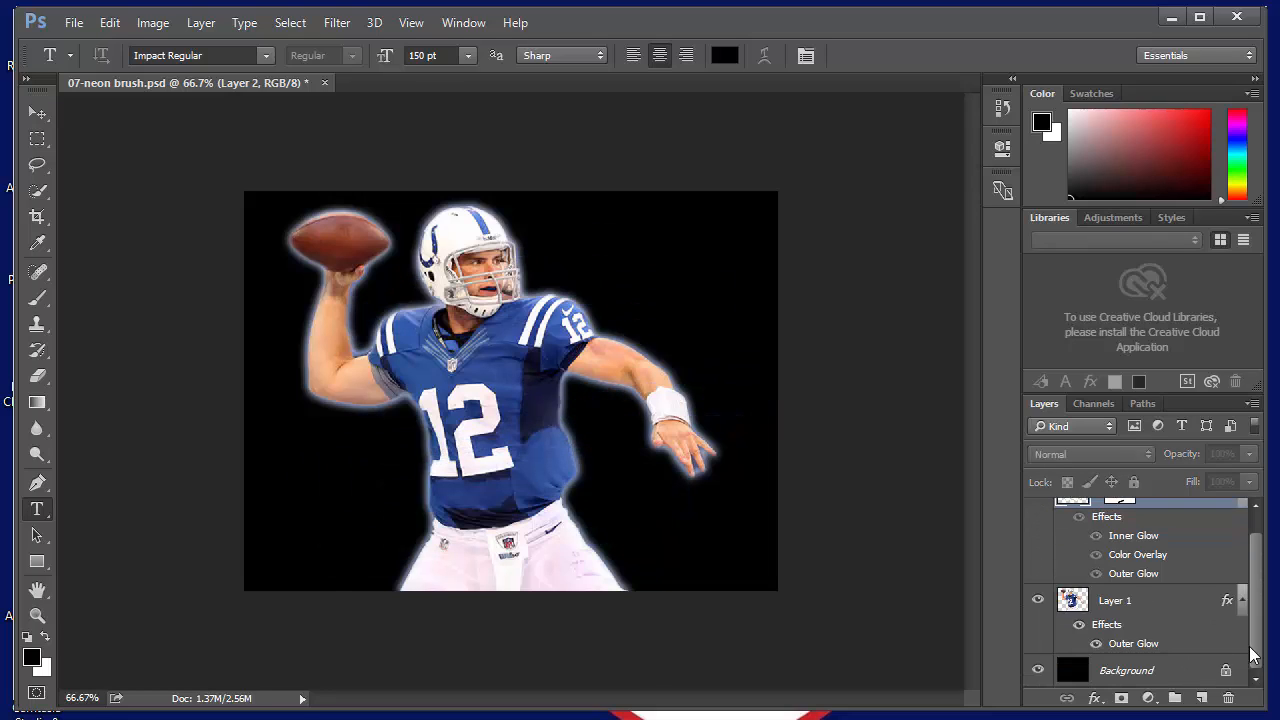
click(1145, 675)
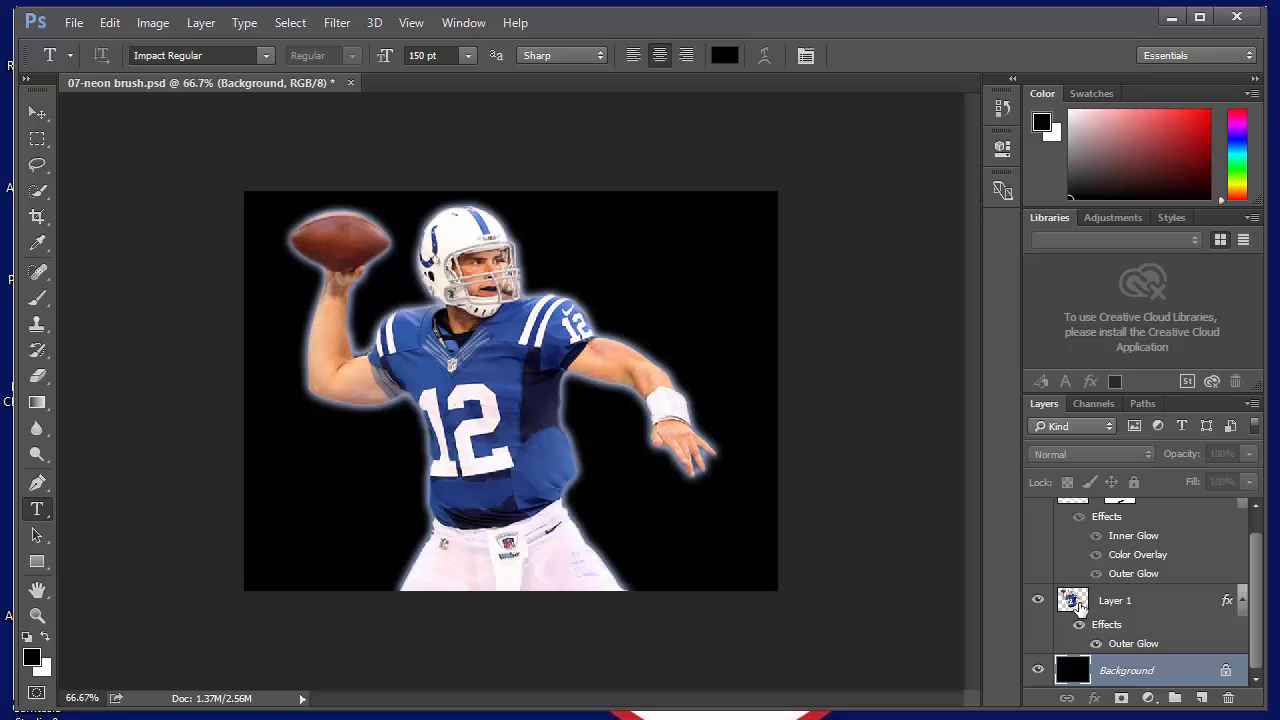
click(1082, 607)
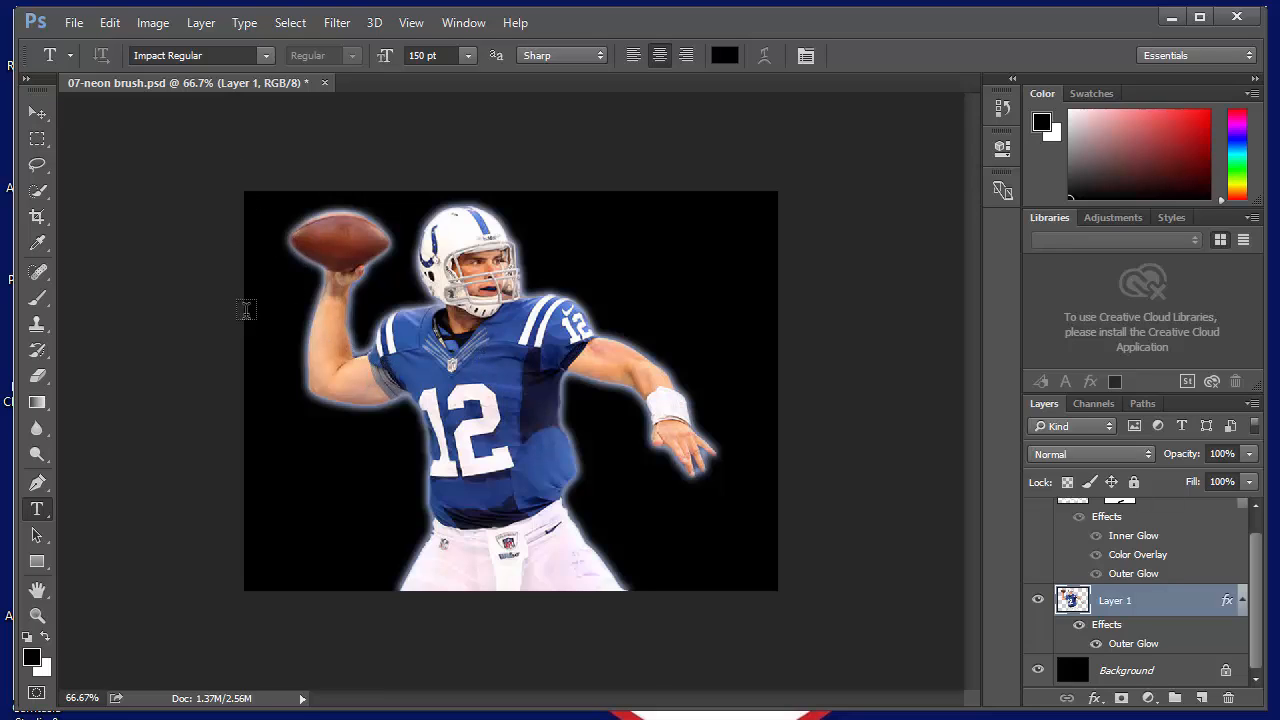
click(201, 24)
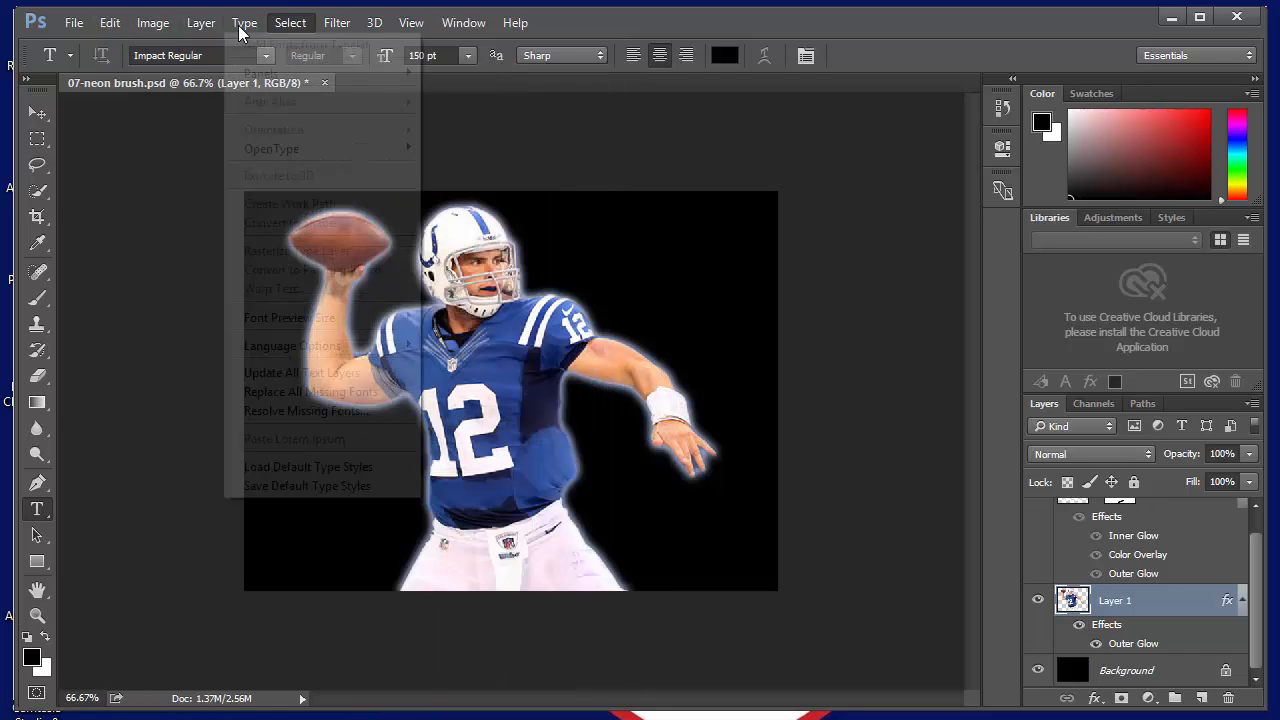
mouse_move(201, 22)
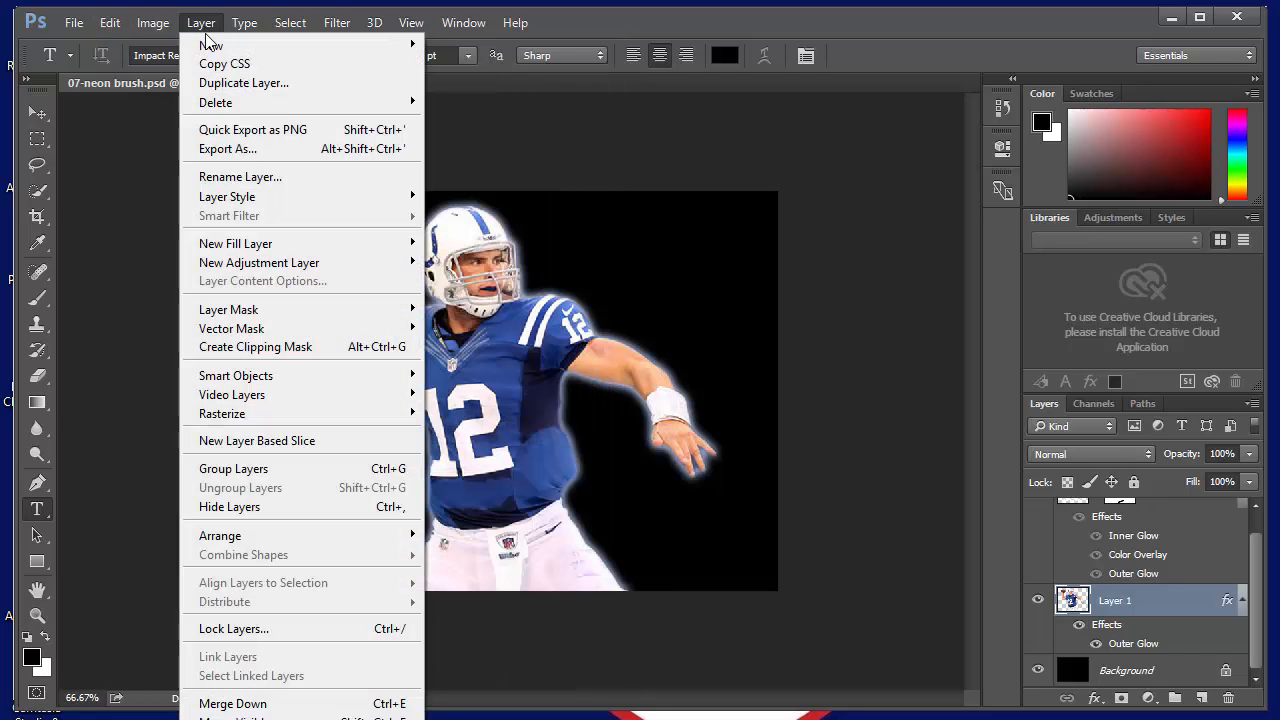
mouse_move(222, 47)
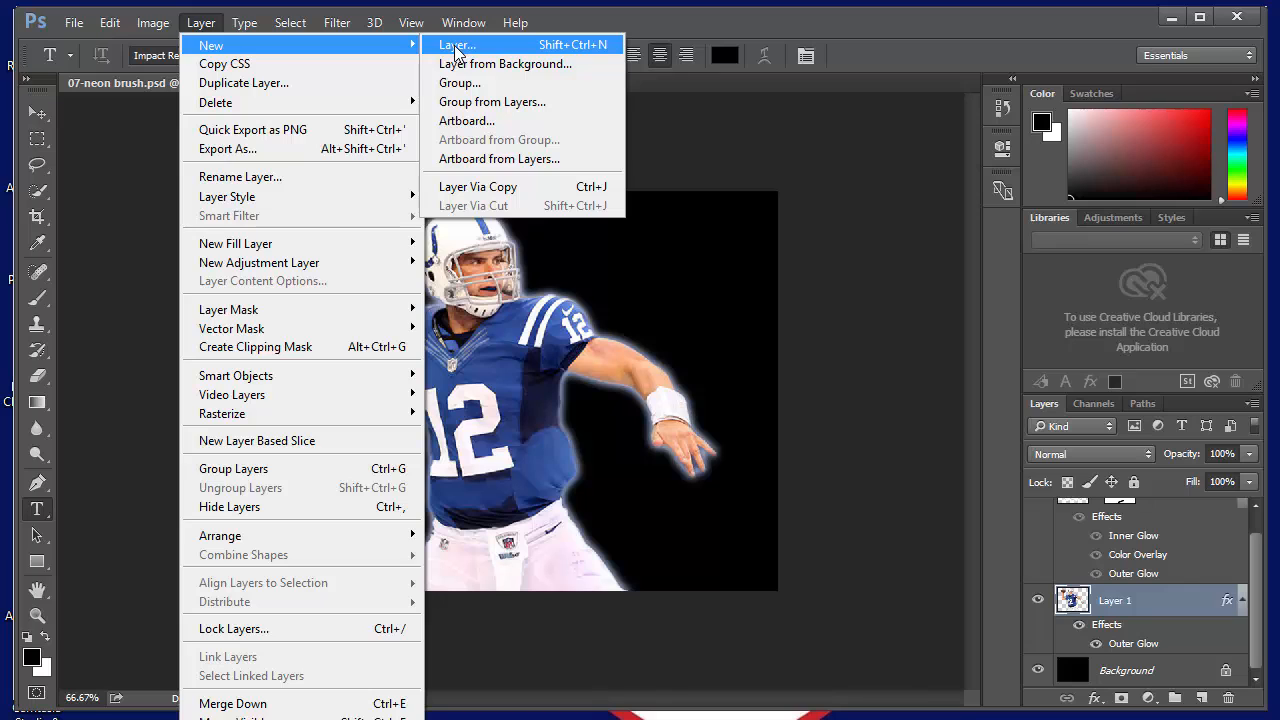
click(458, 47)
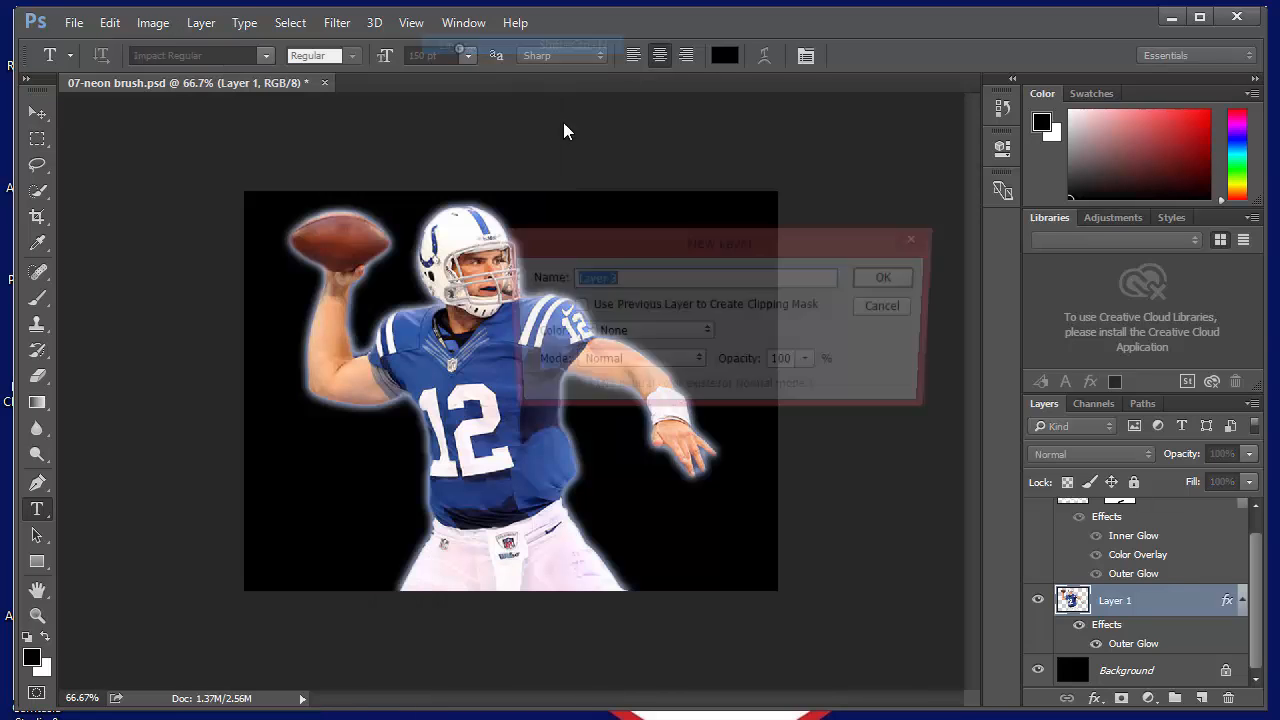
click(886, 281)
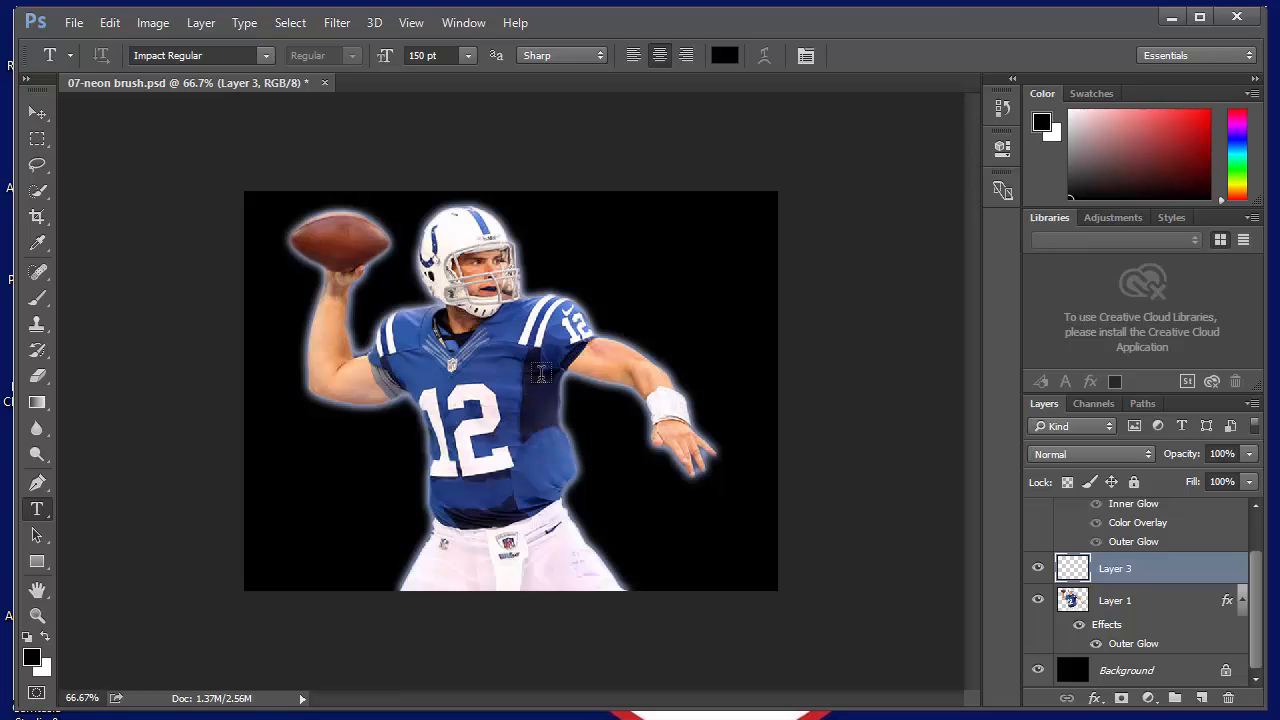
Step: Paint one continuous white spiral line down across the player with a 15 px brush at 5% hardness
key(b)
key(x)
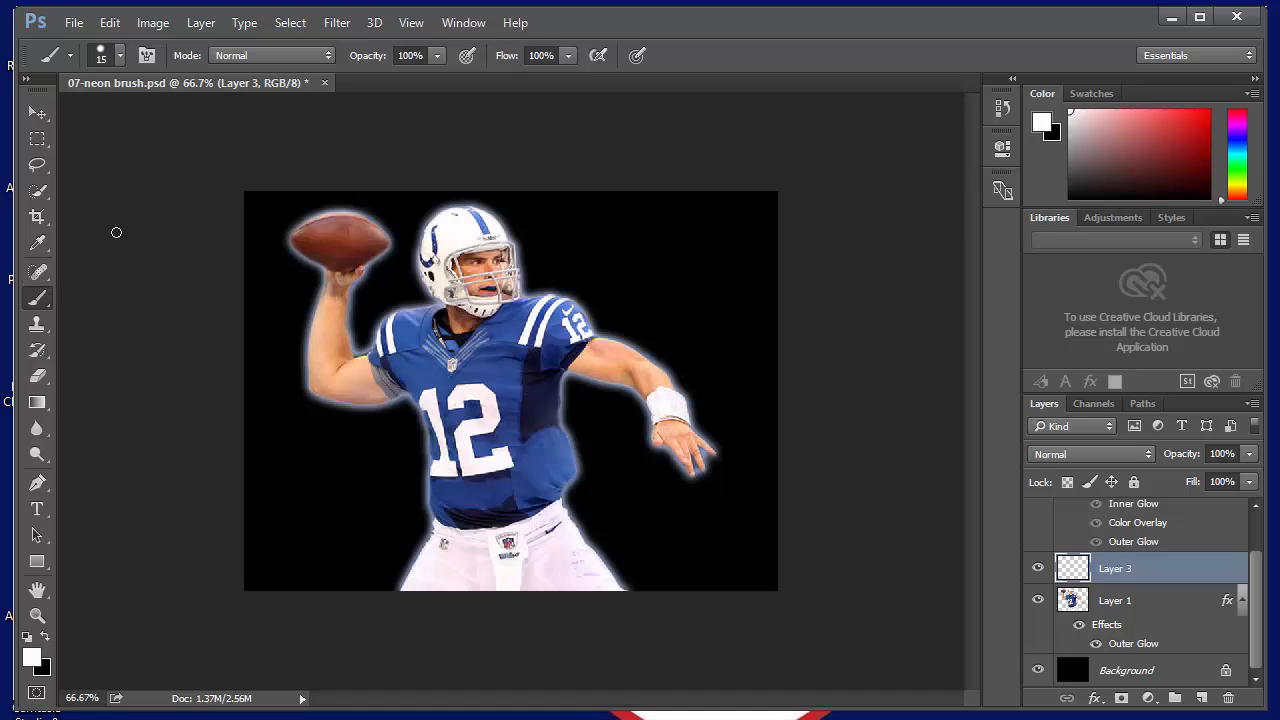
click(120, 56)
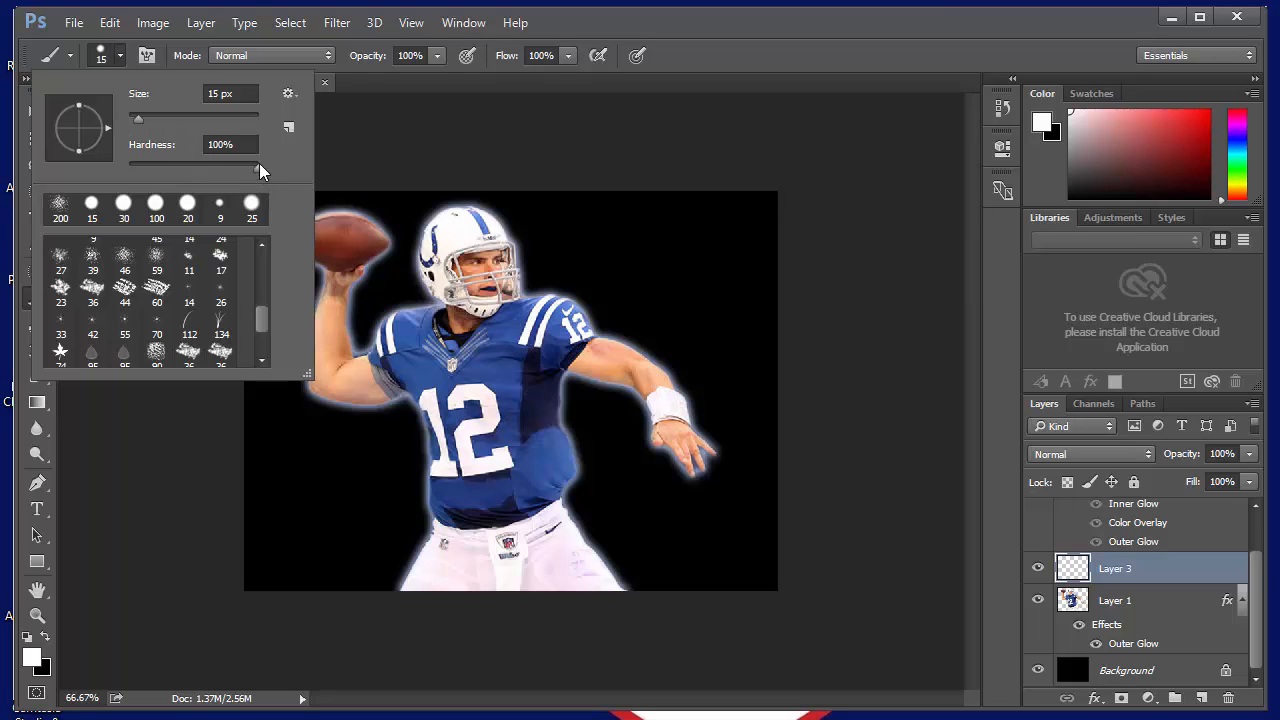
drag(157, 174, 137, 173)
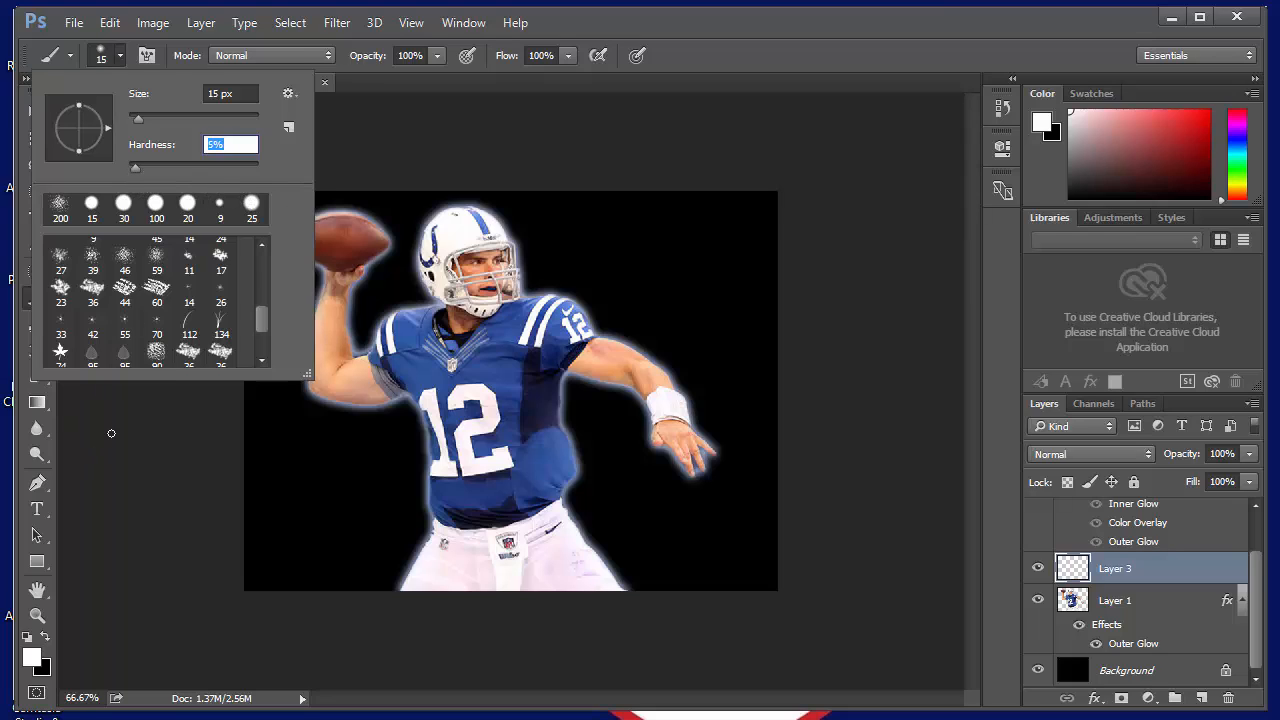
click(111, 433)
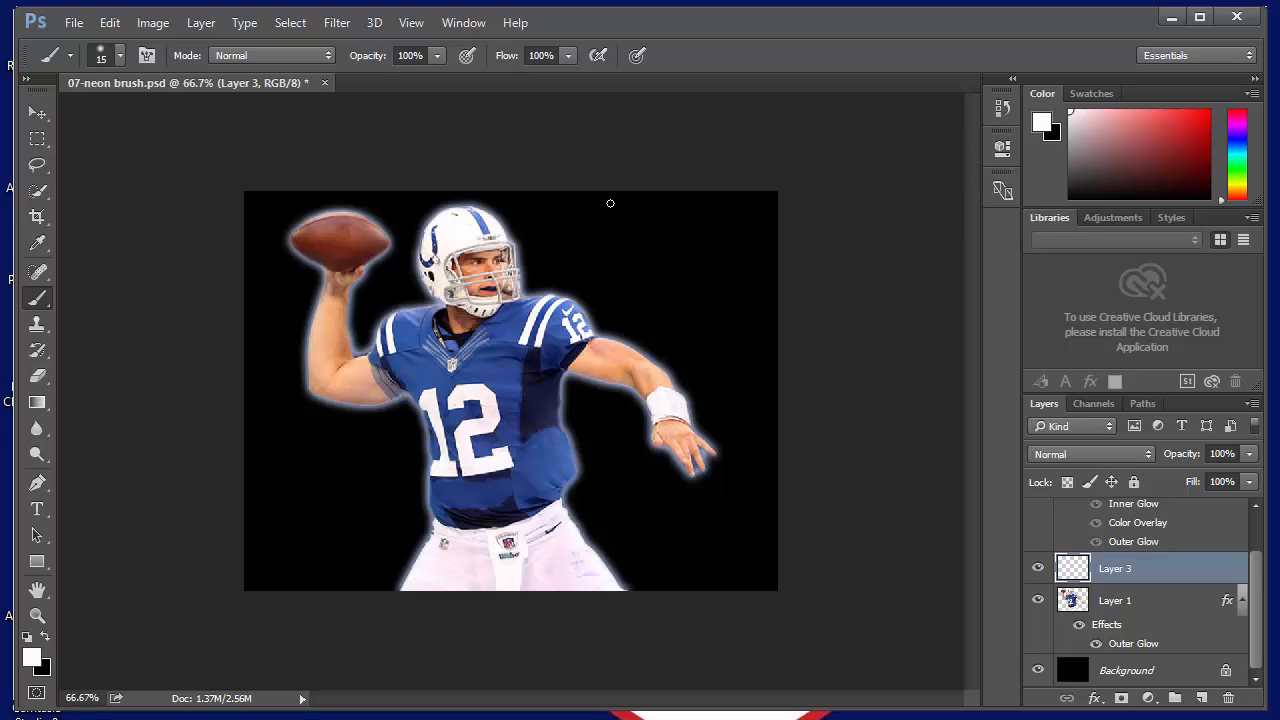
mouse_move(610, 203)
mouse_down()
mouse_move(415, 223)
mouse_move(279, 262)
mouse_move(258, 295)
mouse_move(570, 229)
mouse_move(643, 233)
mouse_move(651, 249)
mouse_move(361, 302)
mouse_move(257, 340)
mouse_move(253, 371)
mouse_move(663, 285)
mouse_move(707, 288)
mouse_move(716, 302)
mouse_move(678, 328)
mouse_move(352, 406)
mouse_move(254, 452)
mouse_move(296, 475)
mouse_move(714, 348)
mouse_move(743, 362)
mouse_move(721, 396)
mouse_move(476, 458)
mouse_move(290, 534)
mouse_move(263, 559)
mouse_move(322, 568)
mouse_move(507, 518)
mouse_move(755, 483)
mouse_up()
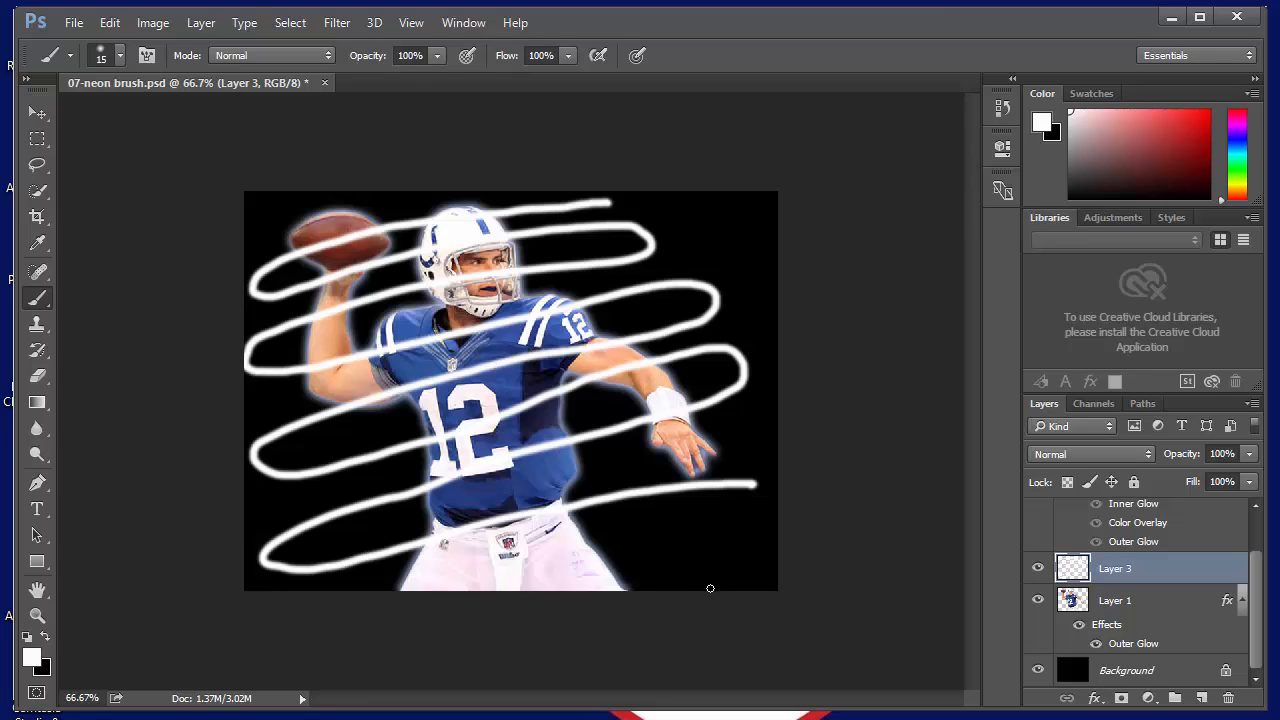
Step: Add an Outer Glow to the painted spiral layer with a spread of 4% and a size of 10 px
click(1095, 700)
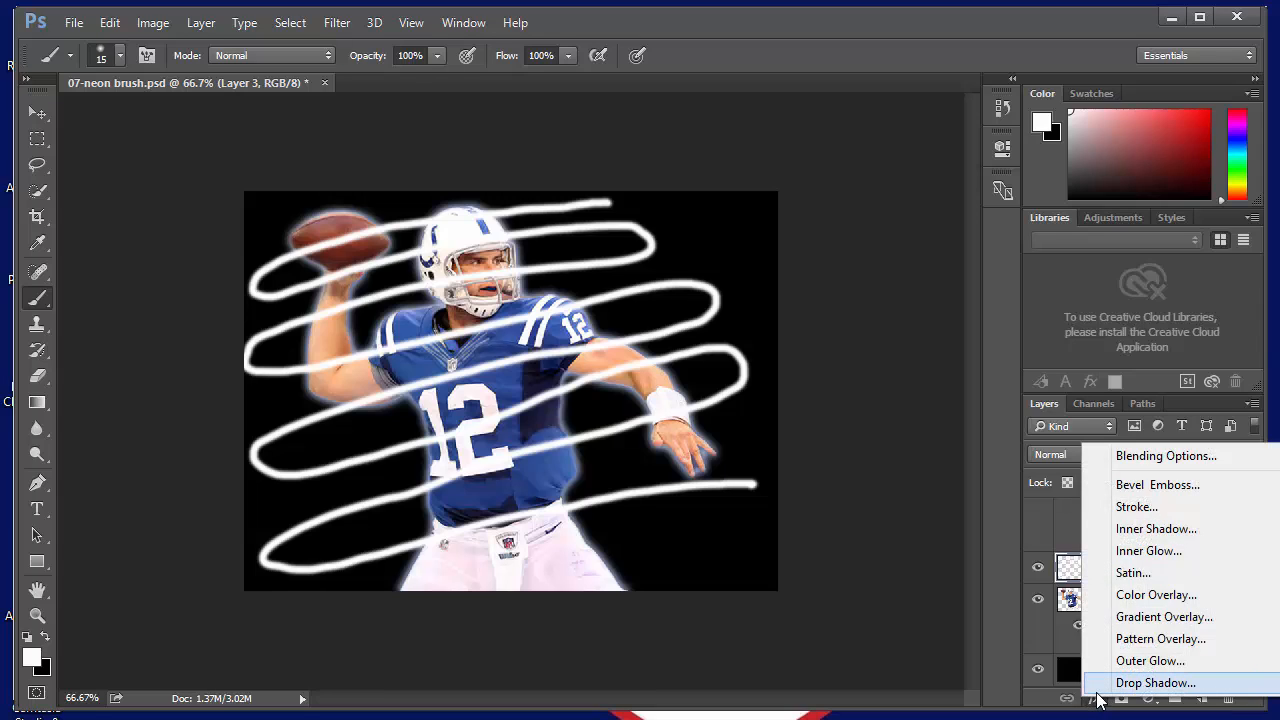
click(1148, 662)
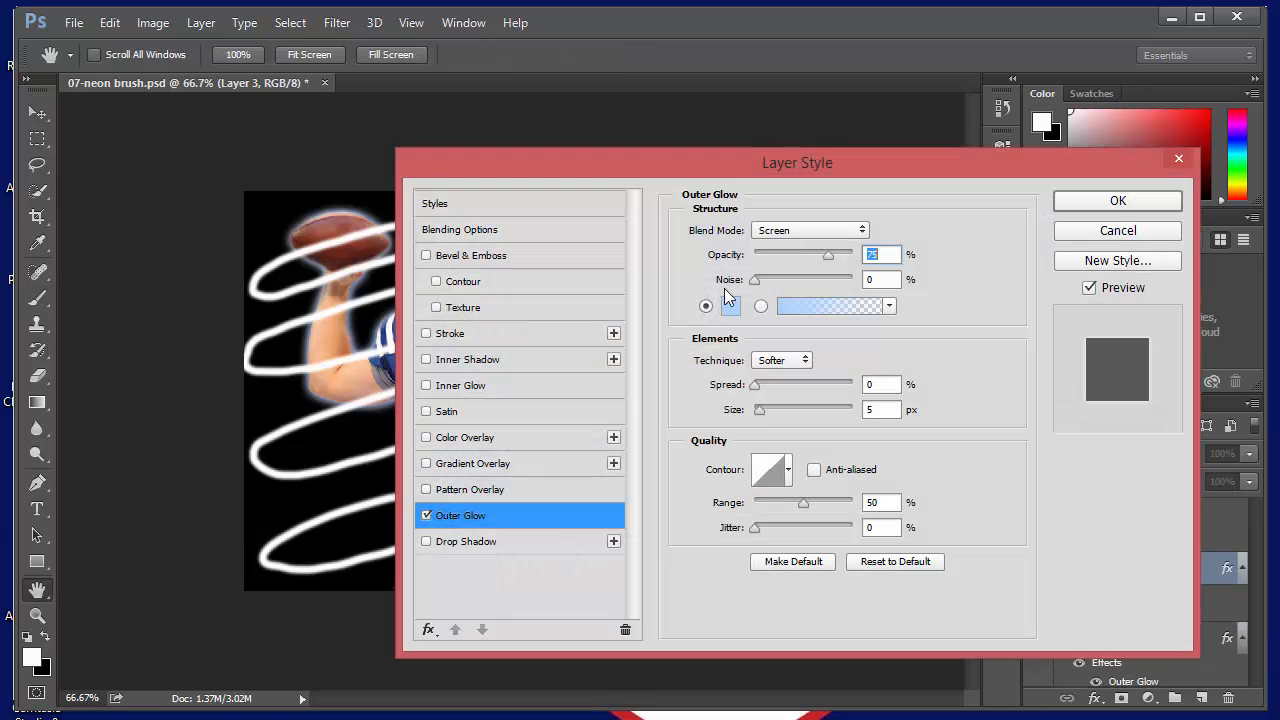
drag(670, 155, 828, 116)
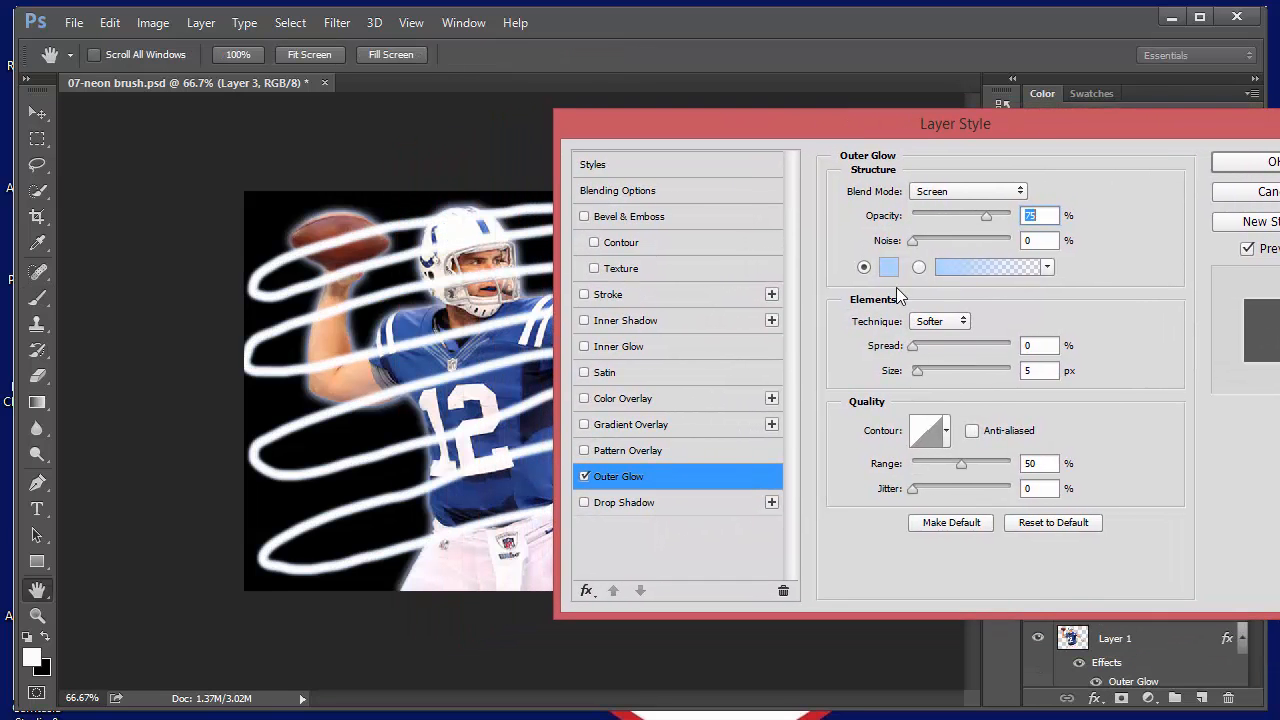
click(911, 347)
drag(919, 368, 922, 376)
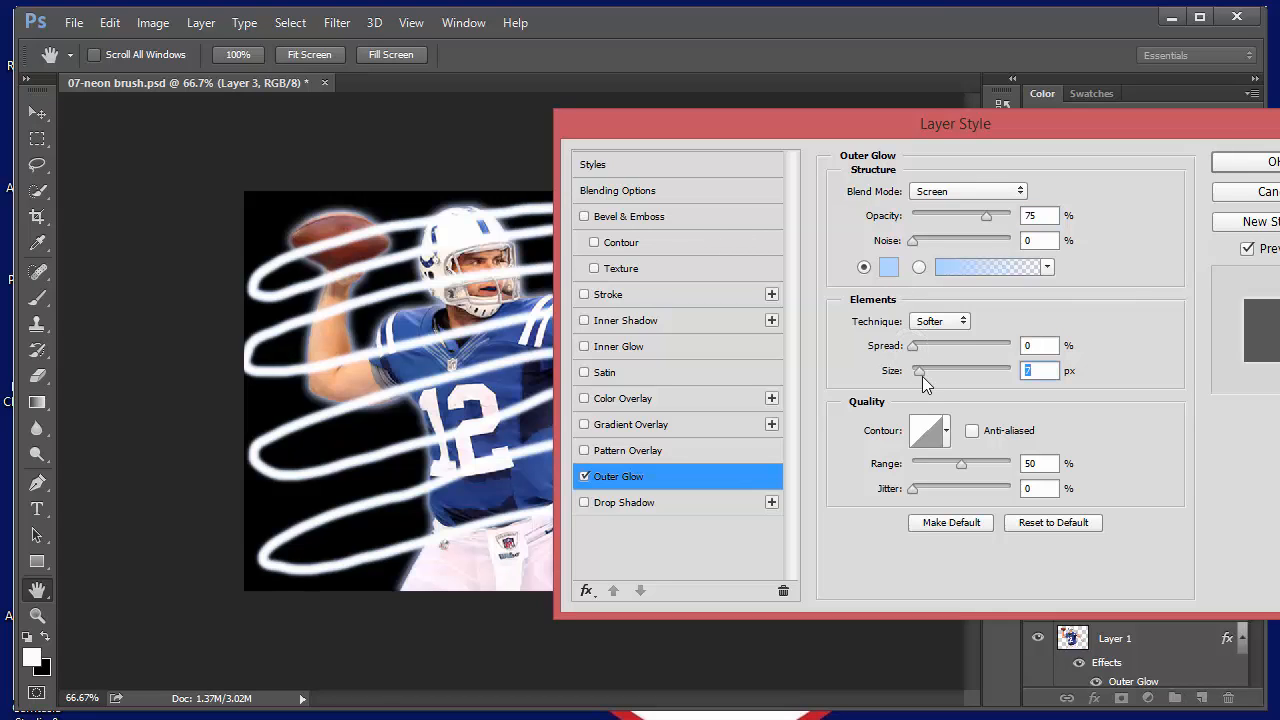
click(913, 345)
drag(917, 372, 922, 372)
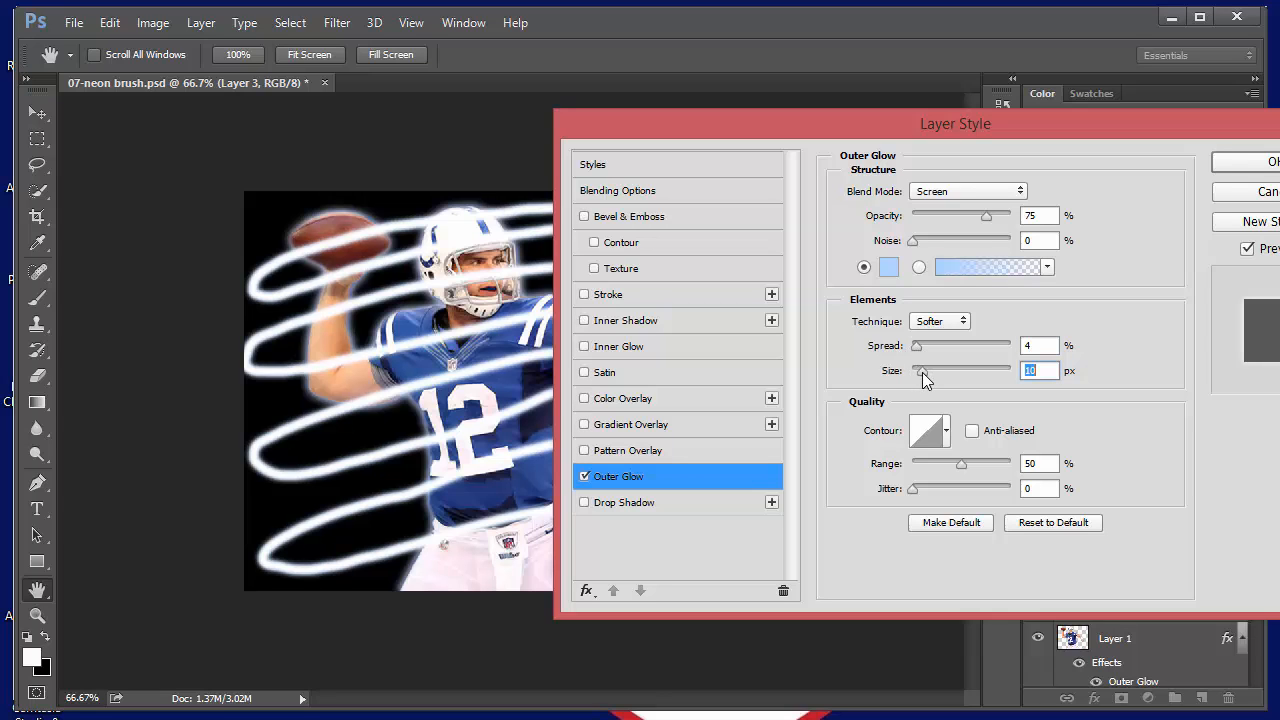
Step: Set the outer glow's blend mode to Normal, its spread to 7% and its size to 8 px
drag(1042, 128, 996, 140)
click(904, 203)
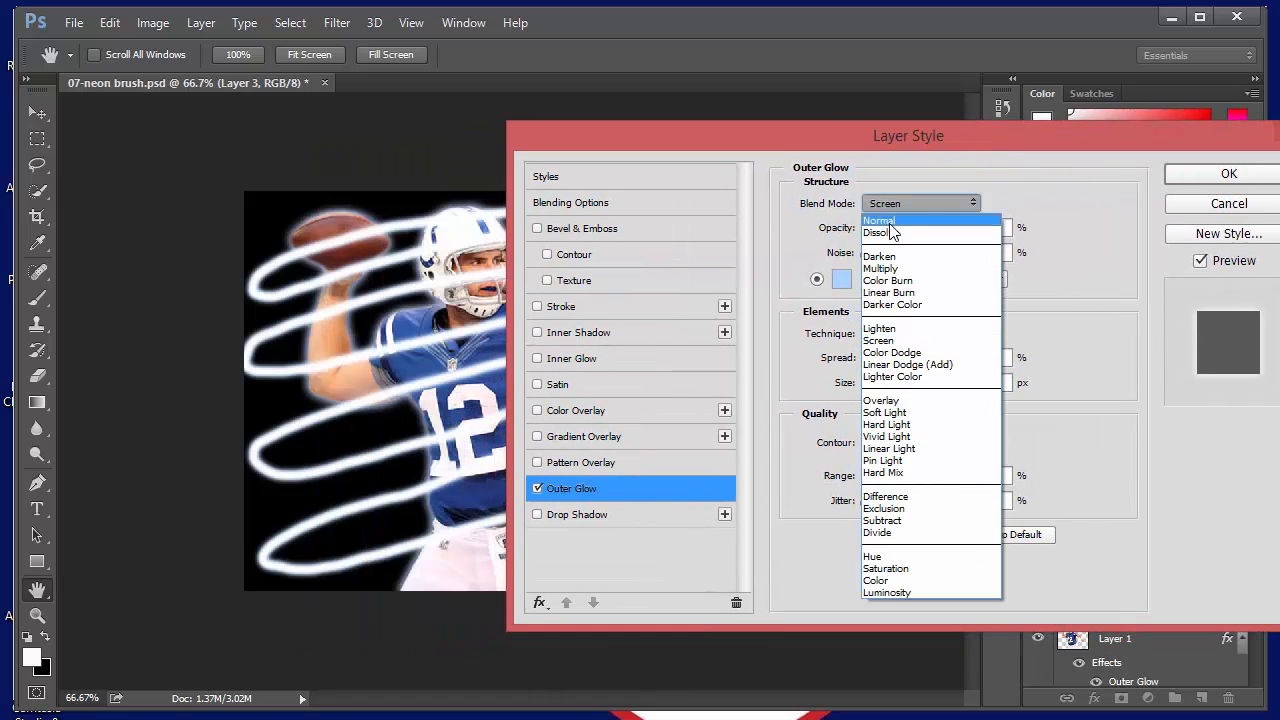
click(890, 213)
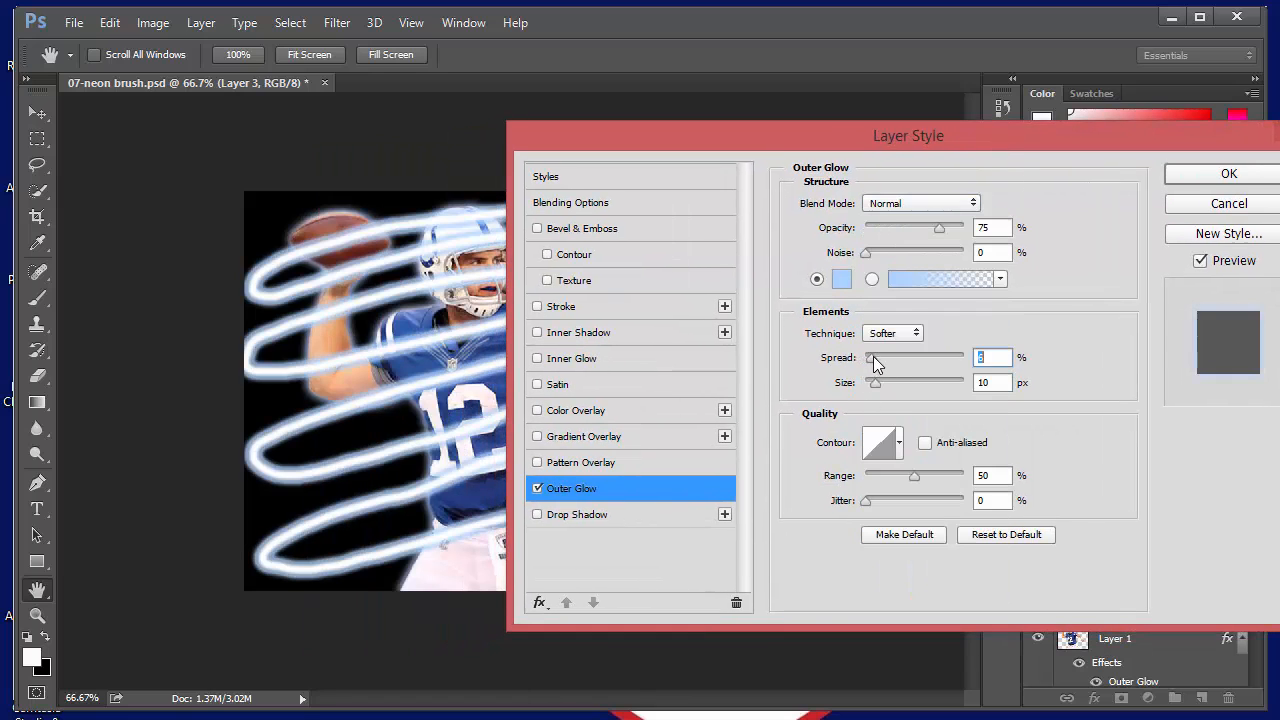
drag(877, 360, 873, 387)
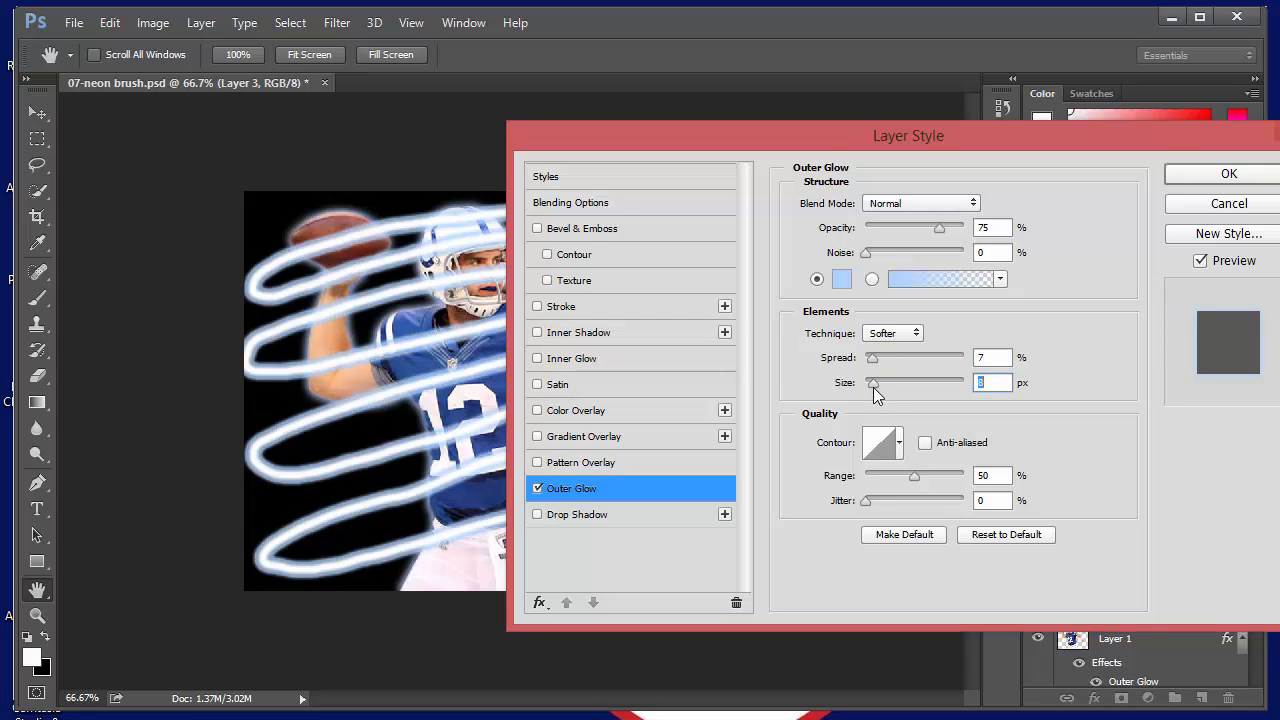
Step: Try spread values of 5% and 6% for the outer glow, and set it back to 7%
click(866, 253)
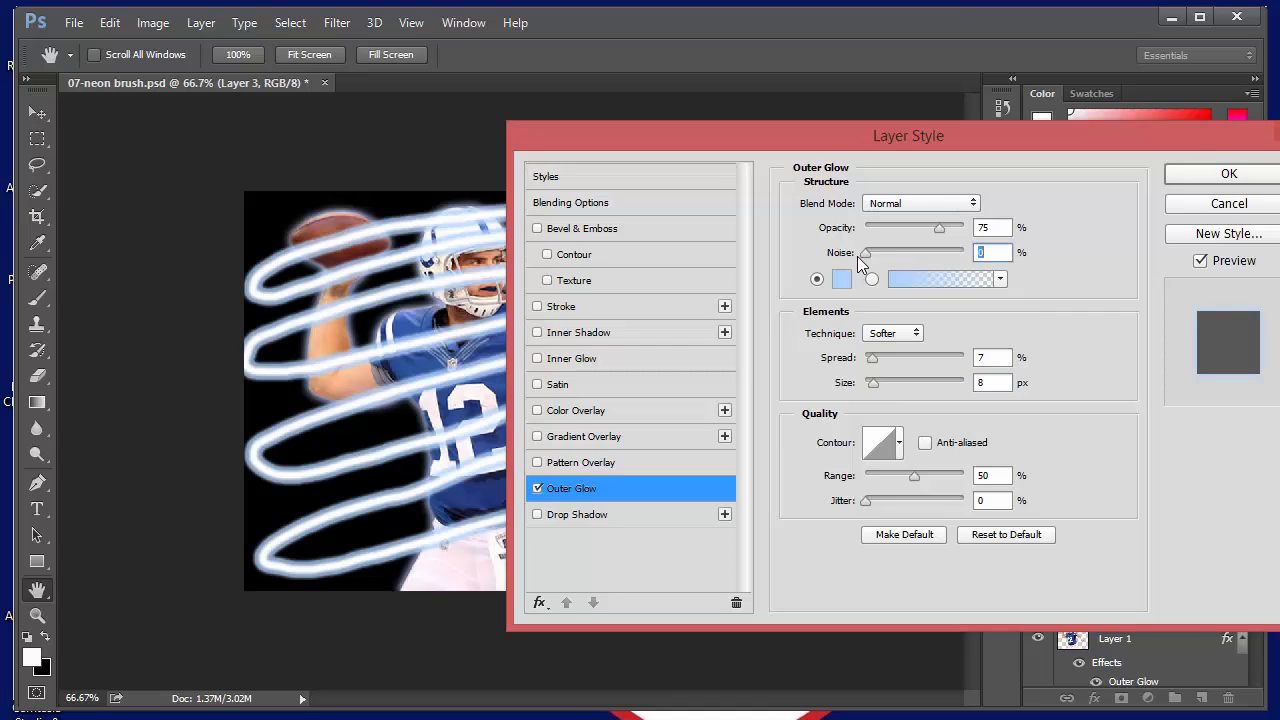
click(873, 358)
text(5)
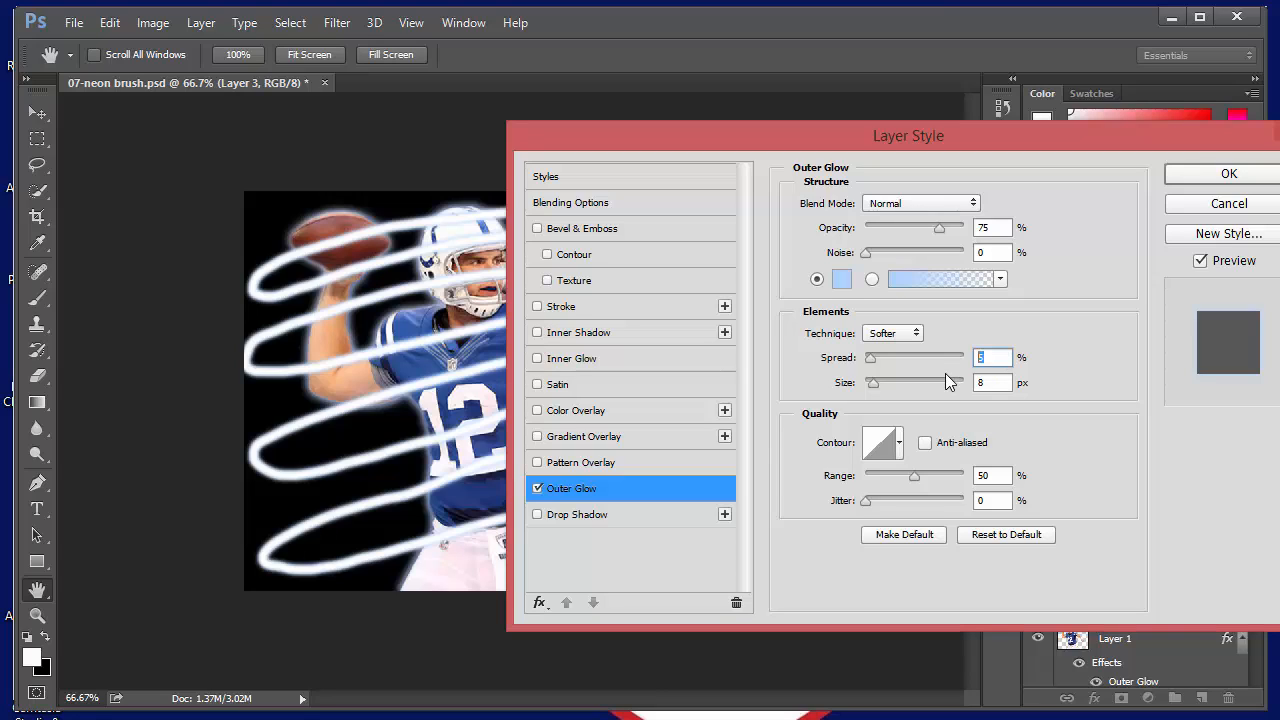
text(6)
double_click(999, 383)
drag(988, 358, 945, 364)
text(7)
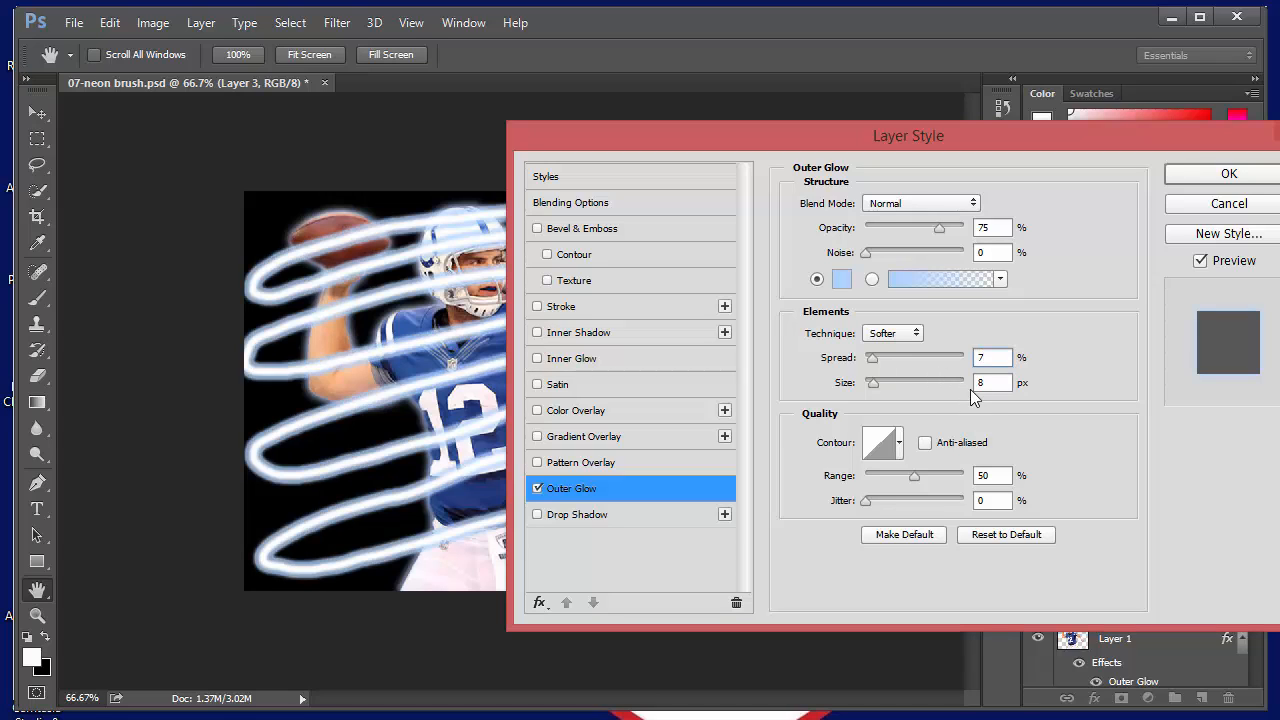
double_click(990, 357)
Step: Add an Inner Glow to the spiral with a choke of 8% and a size of 5 px
click(580, 360)
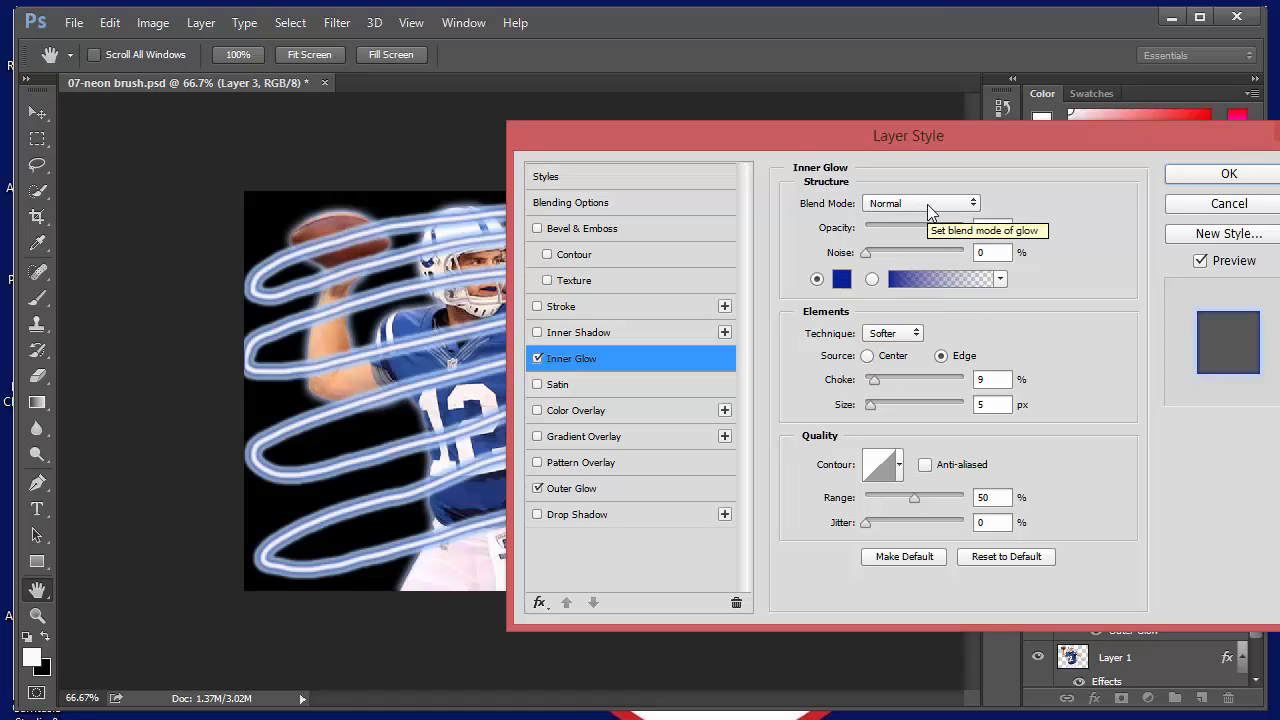
click(875, 387)
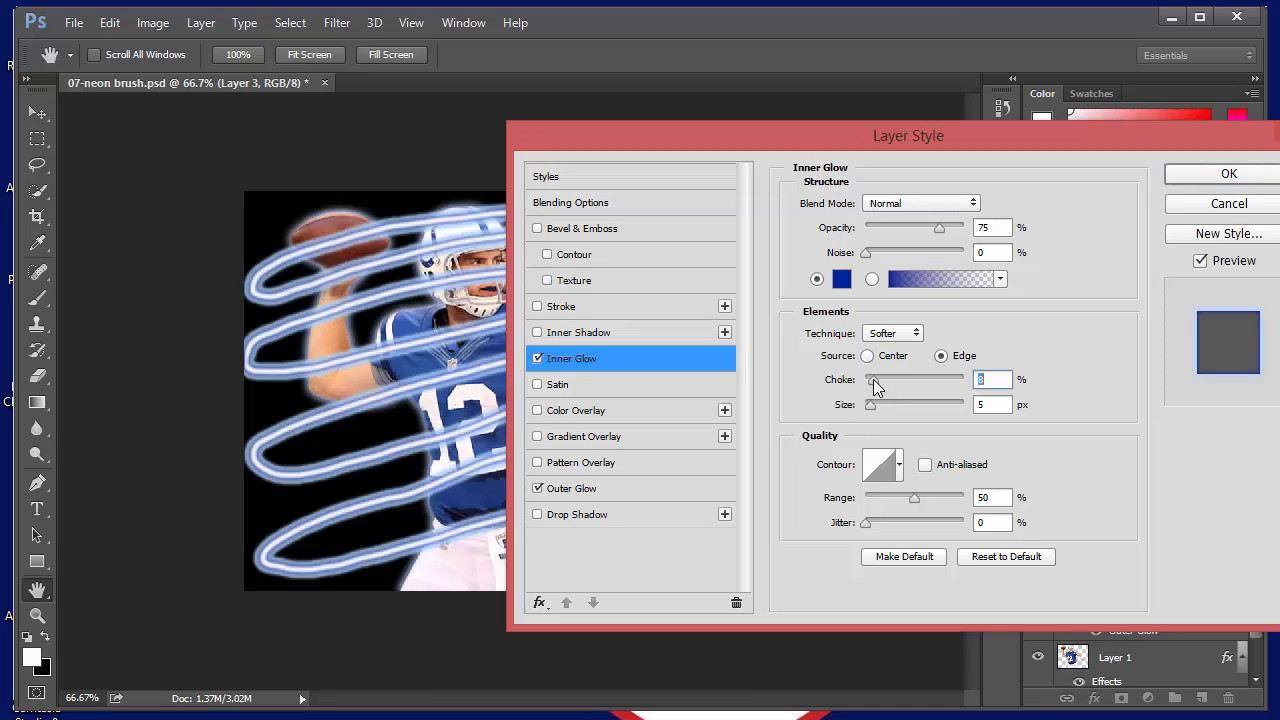
click(871, 408)
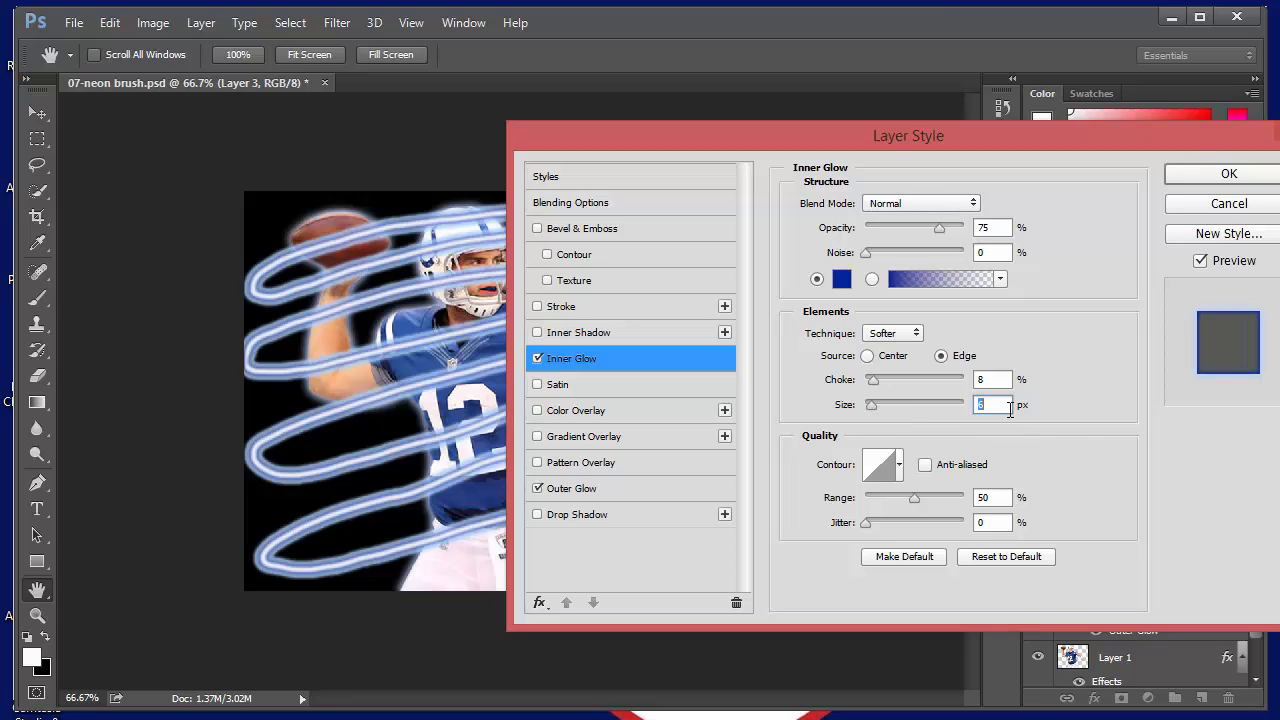
text(5)
key(Tab)
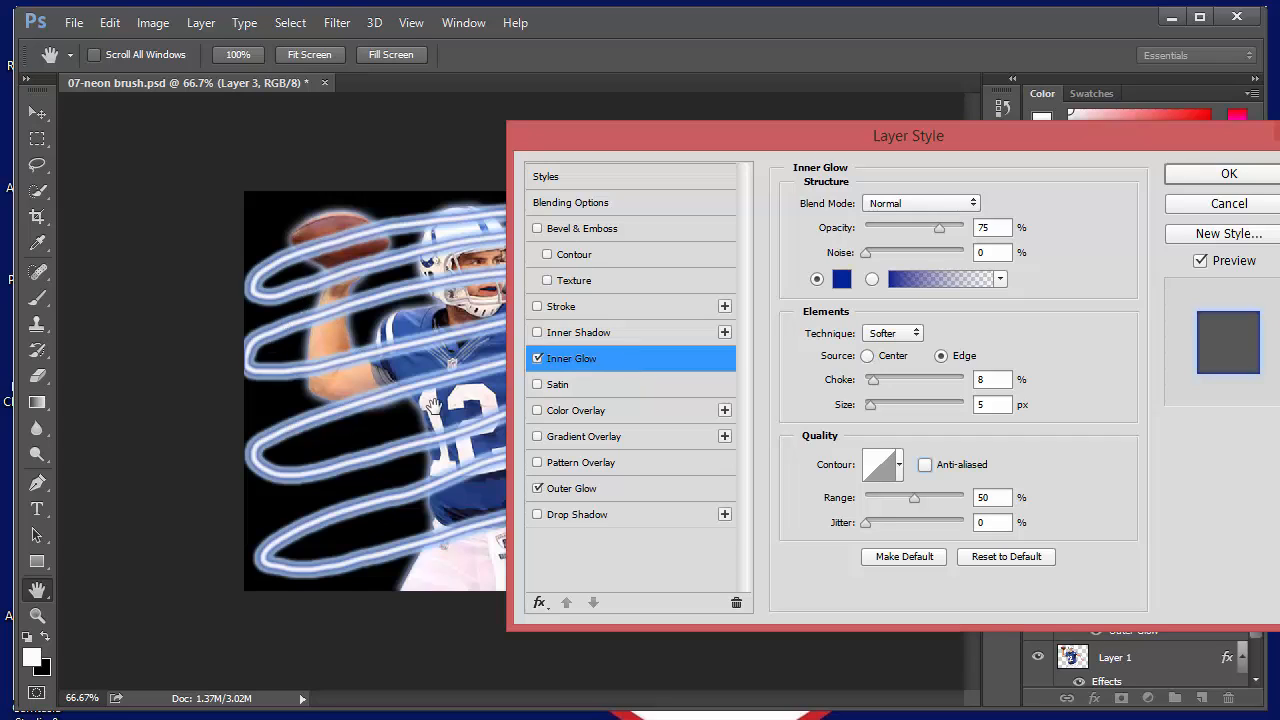
Step: Add a Color Overlay to the spiral in light blue with hue 200°, saturation 19% and brightness 100%
click(588, 414)
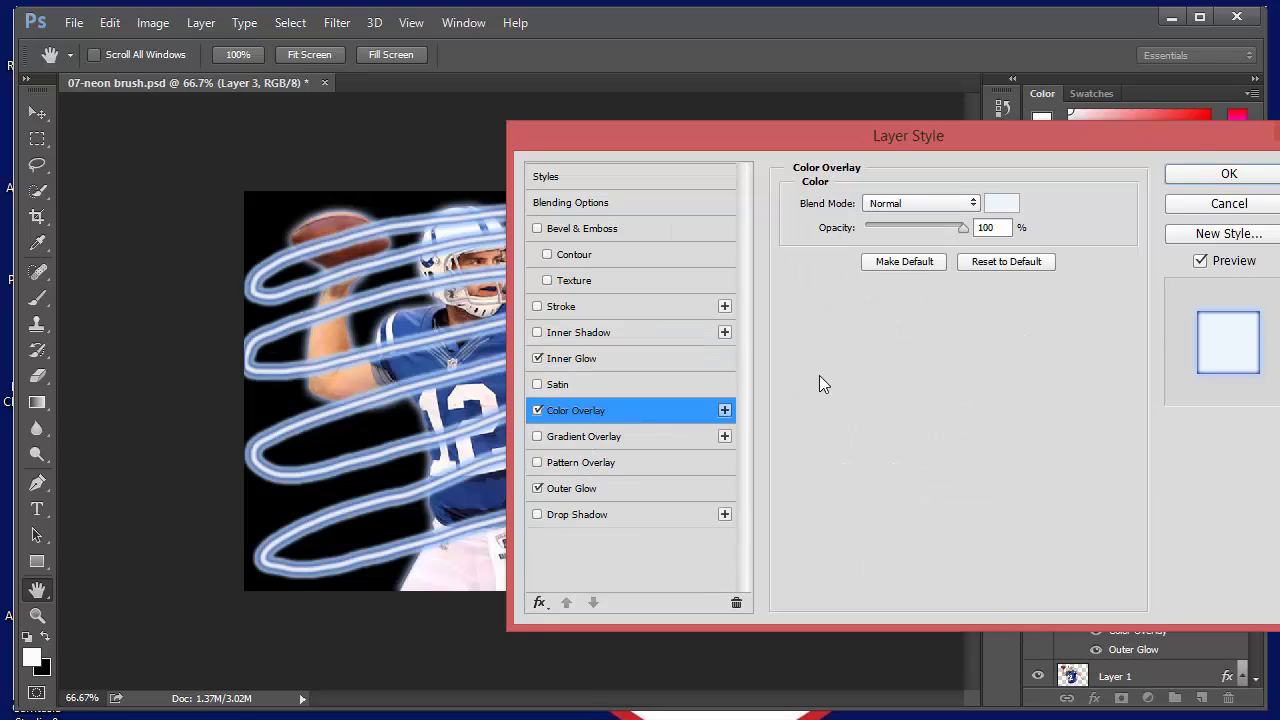
click(1004, 204)
mouse_move(193, 576)
mouse_down()
mouse_move(171, 517)
mouse_move(118, 525)
mouse_up()
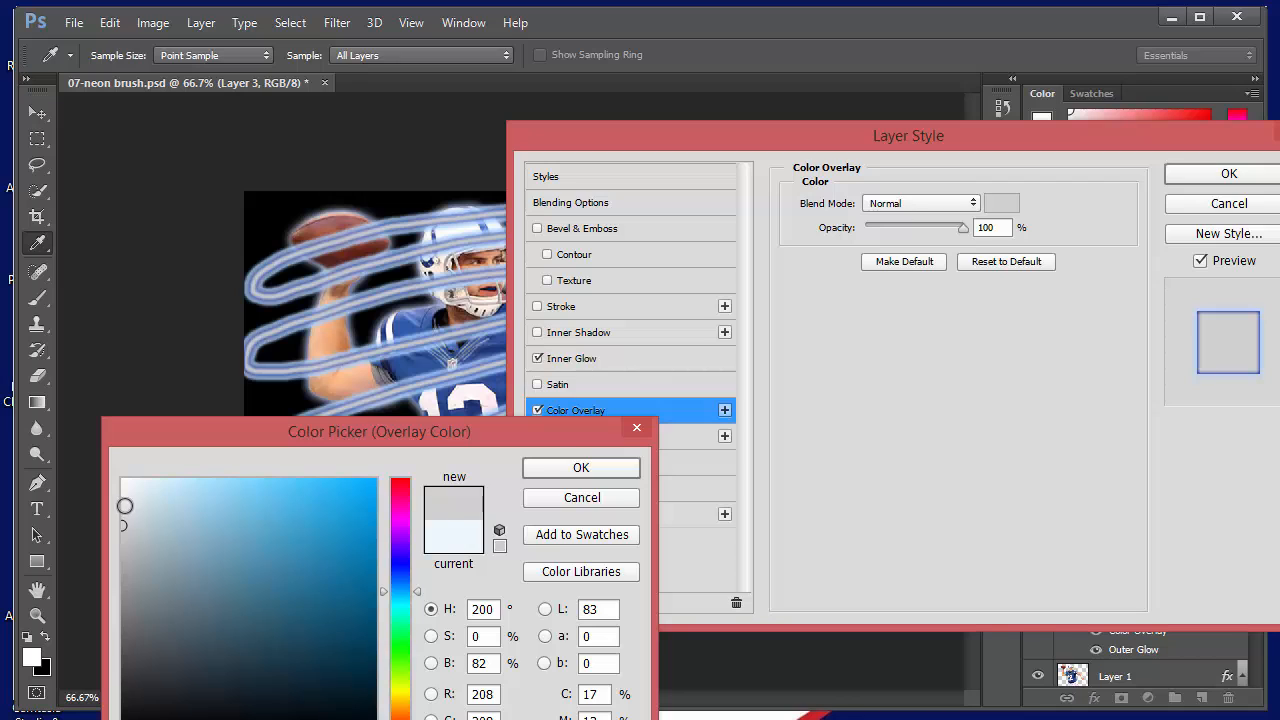
drag(122, 503, 171, 479)
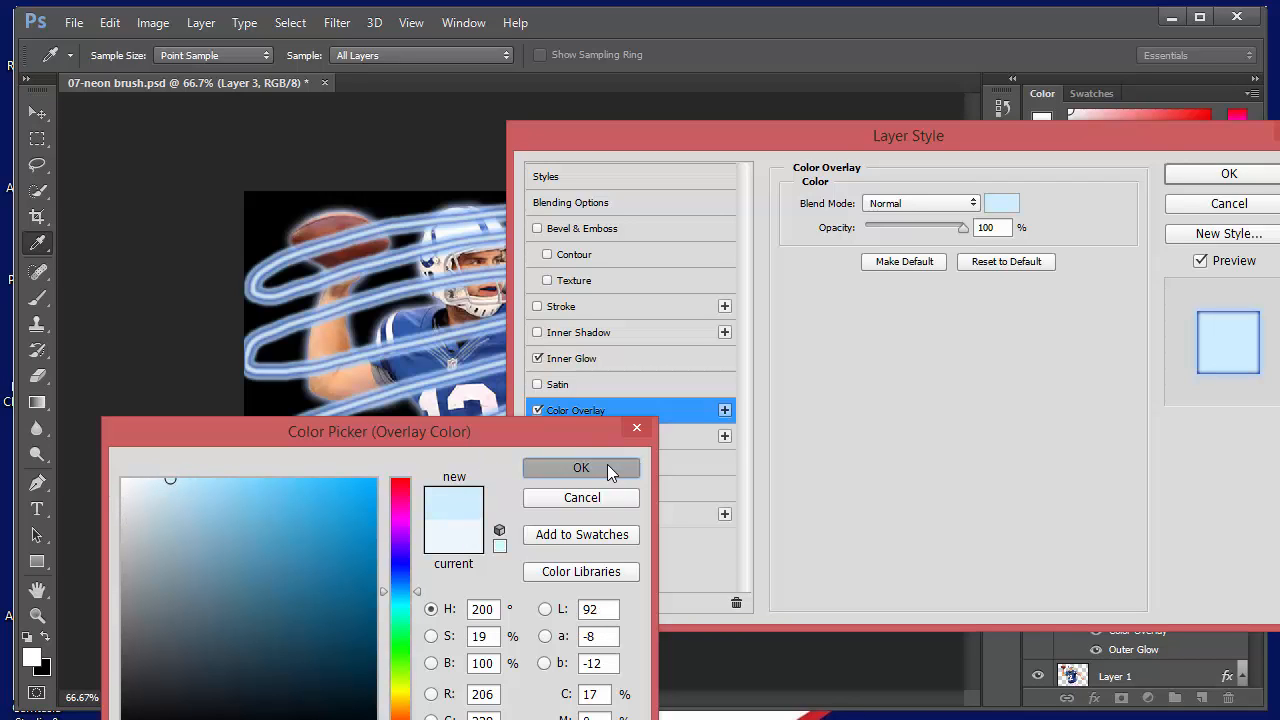
click(606, 466)
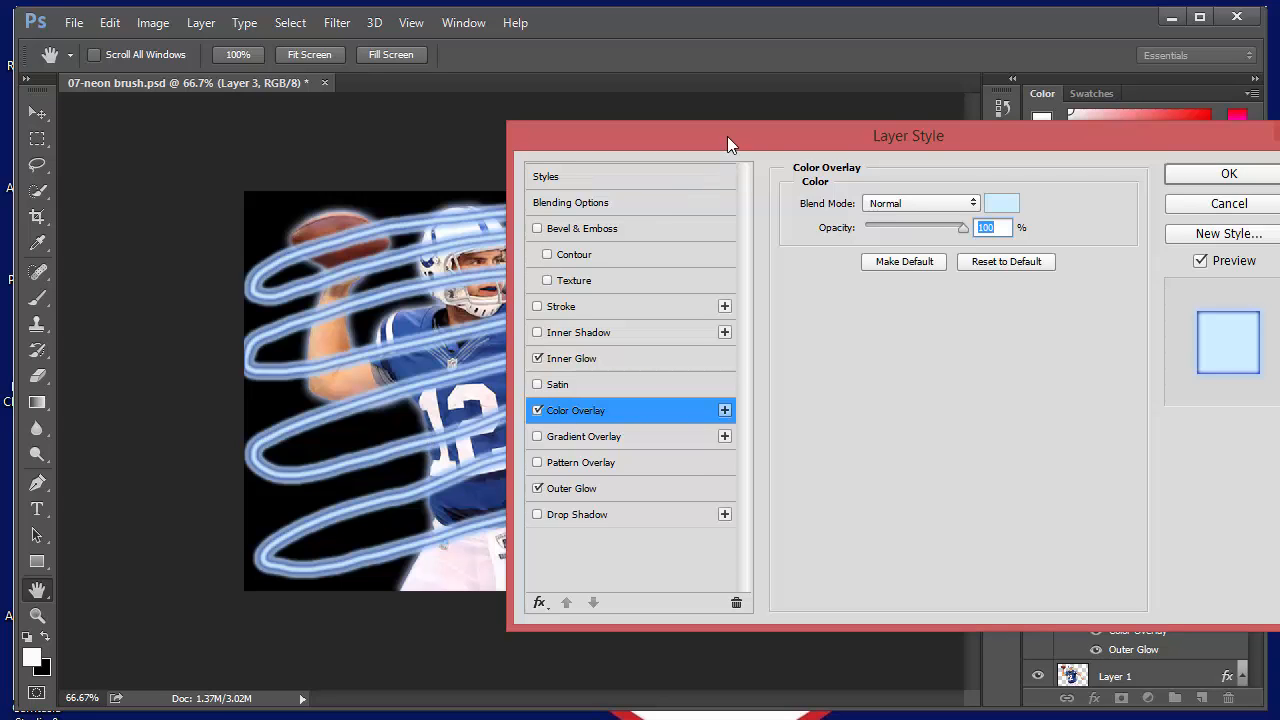
drag(727, 136, 879, 314)
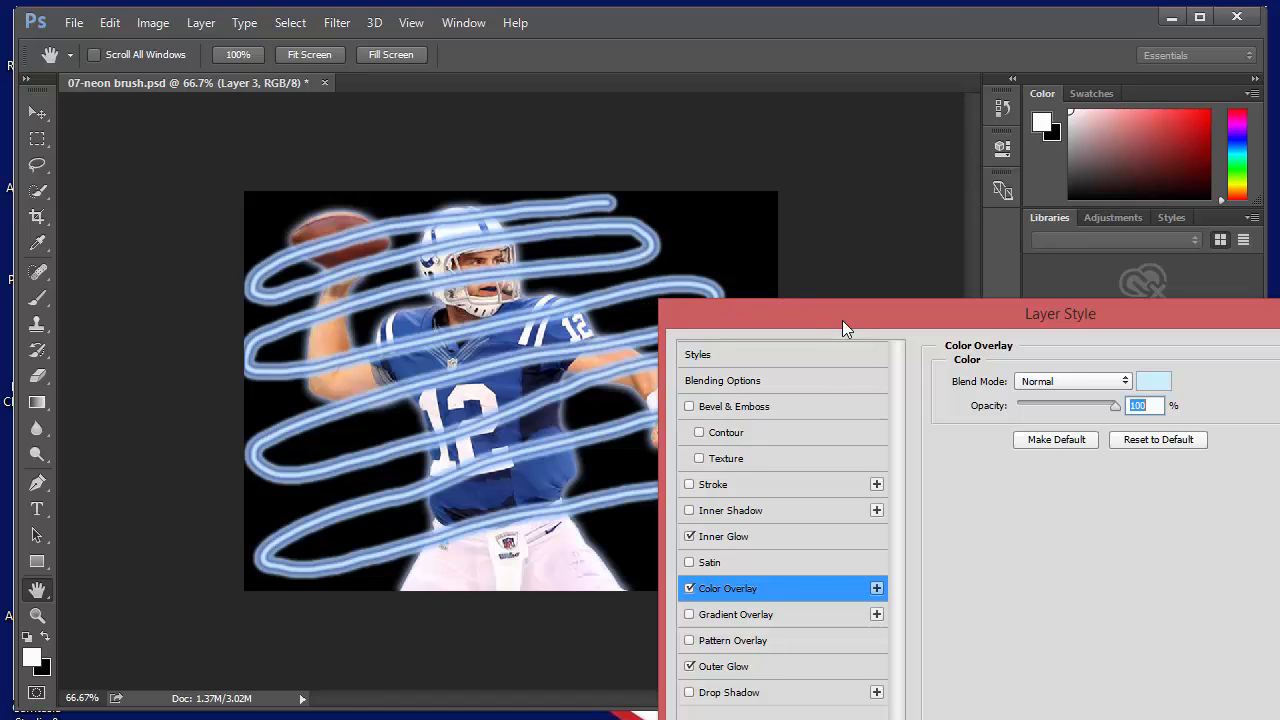
drag(842, 320, 767, 251)
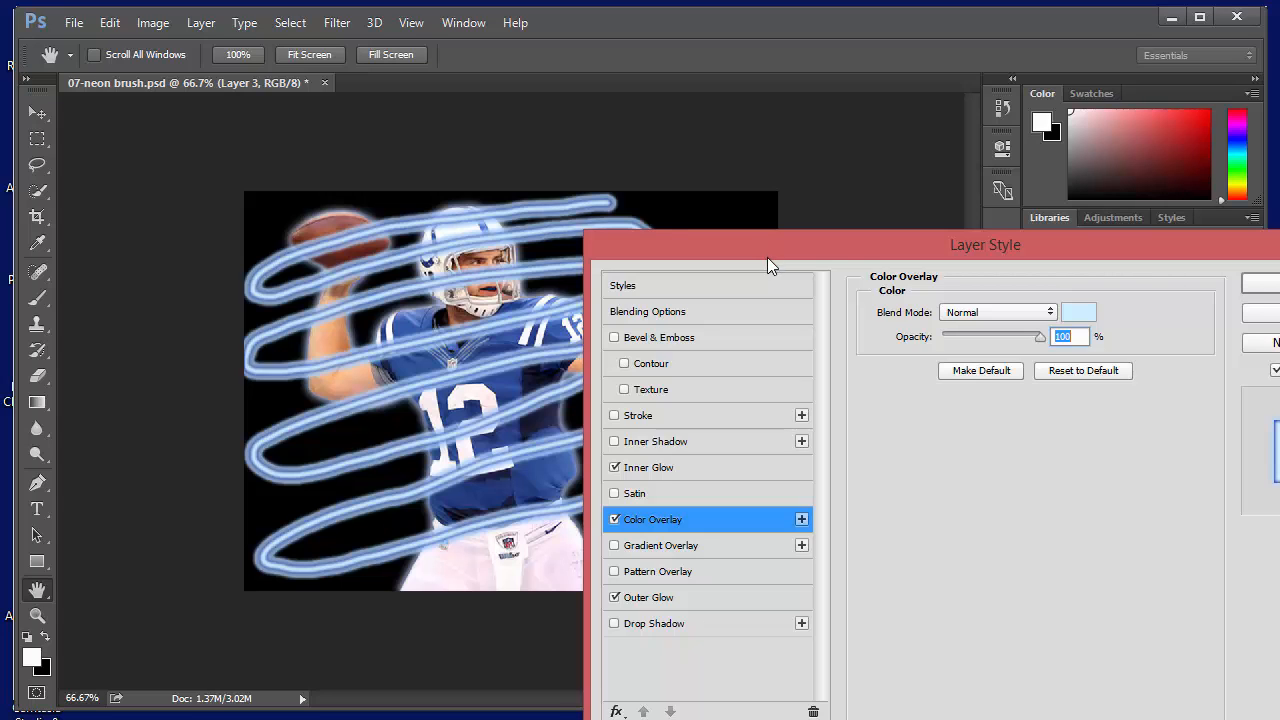
Step: Apply the spiral's layer styles and add a Reveal All layer mask to Layer 3
click(1260, 283)
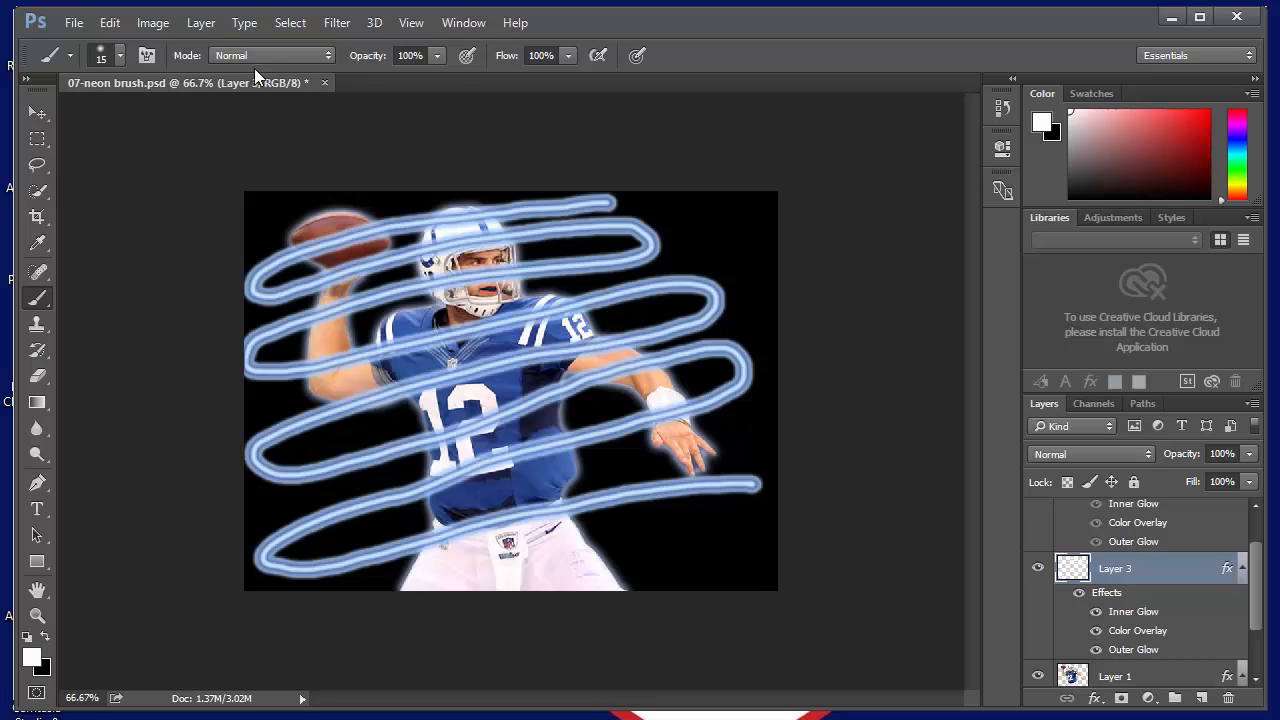
click(201, 24)
mouse_move(245, 254)
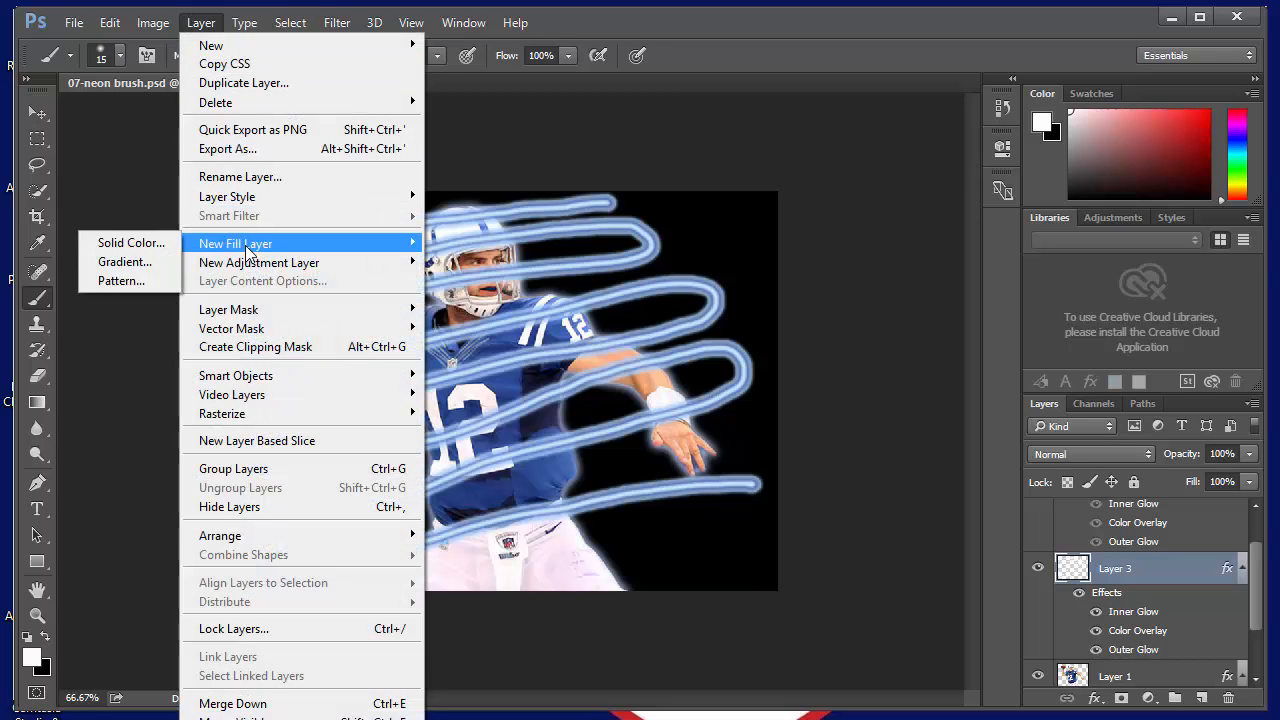
mouse_move(240, 310)
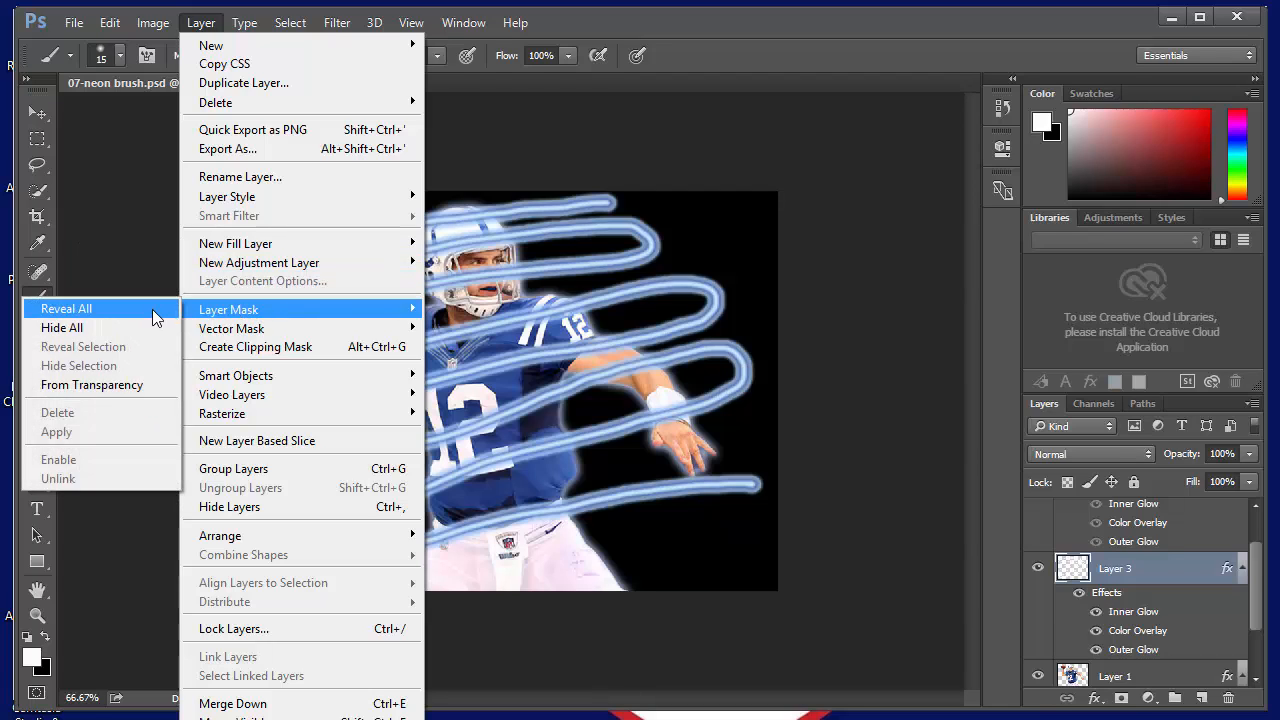
click(155, 318)
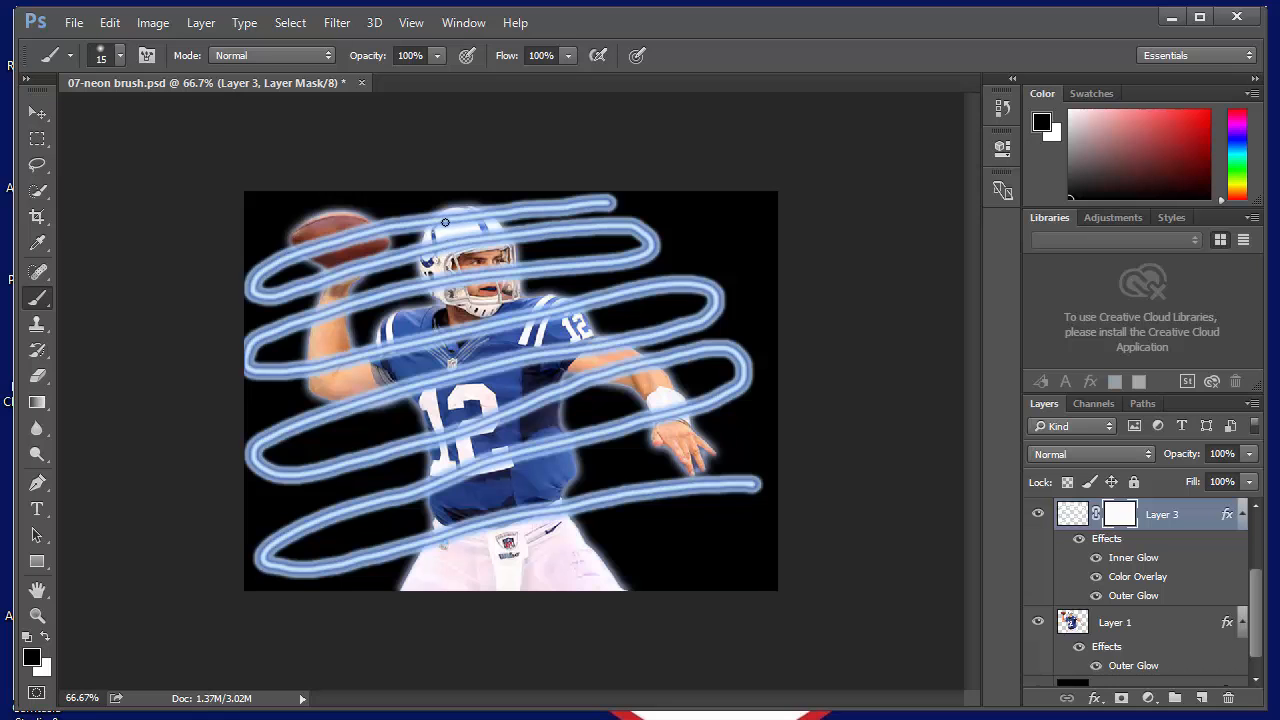
Step: Paint black on Layer 3's mask with the 15 px brush to hide the topmost spiral band over the helmet's crown
key(ctrl+plus)
key(ctrl+plus)
key(ctrl+plus)
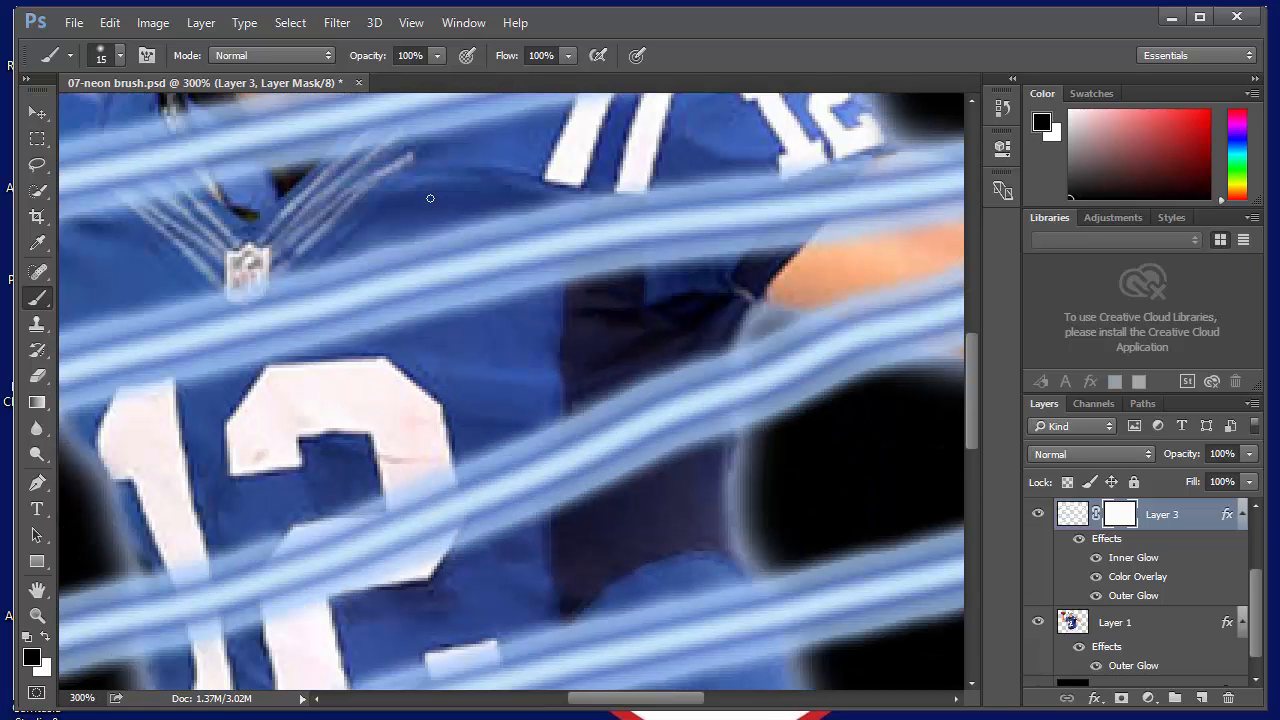
mouse_move(365, 426)
mouse_down()
mouse_move(520, 431)
mouse_move(566, 494)
mouse_move(574, 580)
mouse_up()
mouse_move(470, 318)
mouse_down()
mouse_move(391, 386)
mouse_move(453, 333)
mouse_move(506, 331)
mouse_move(526, 363)
mouse_move(557, 320)
mouse_move(598, 328)
mouse_move(580, 306)
mouse_move(660, 343)
mouse_move(589, 366)
mouse_move(515, 359)
mouse_move(383, 403)
mouse_move(429, 337)
mouse_move(394, 398)
mouse_up()
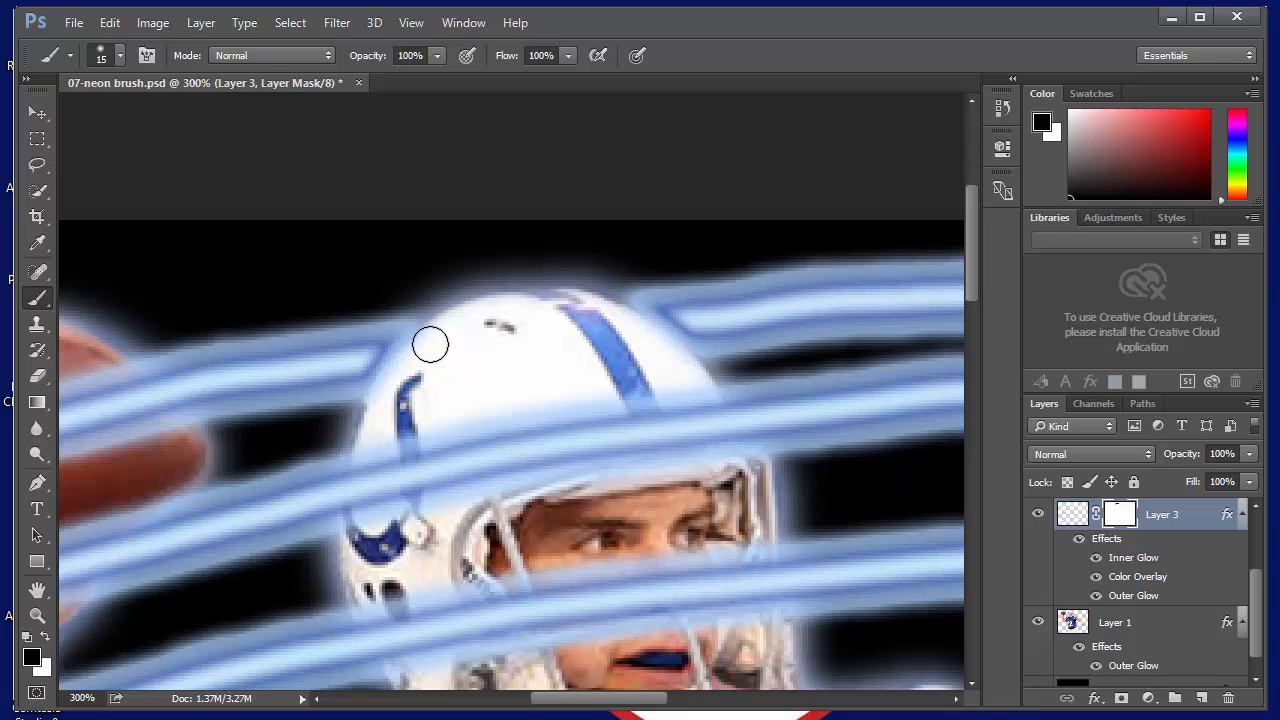
Step: Mask out the spiral band crossing the player's face and face mask, keeping it outside the helmet on both sides
drag(248, 400, 293, 243)
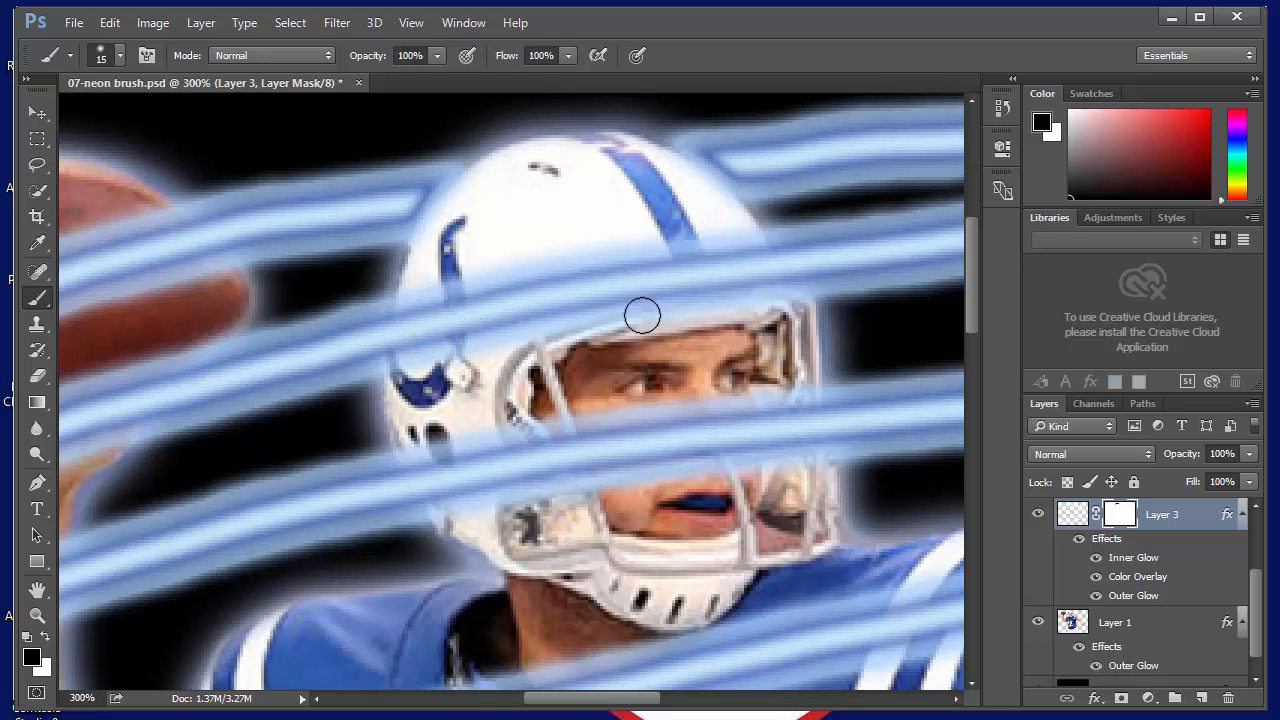
drag(635, 295, 594, 137)
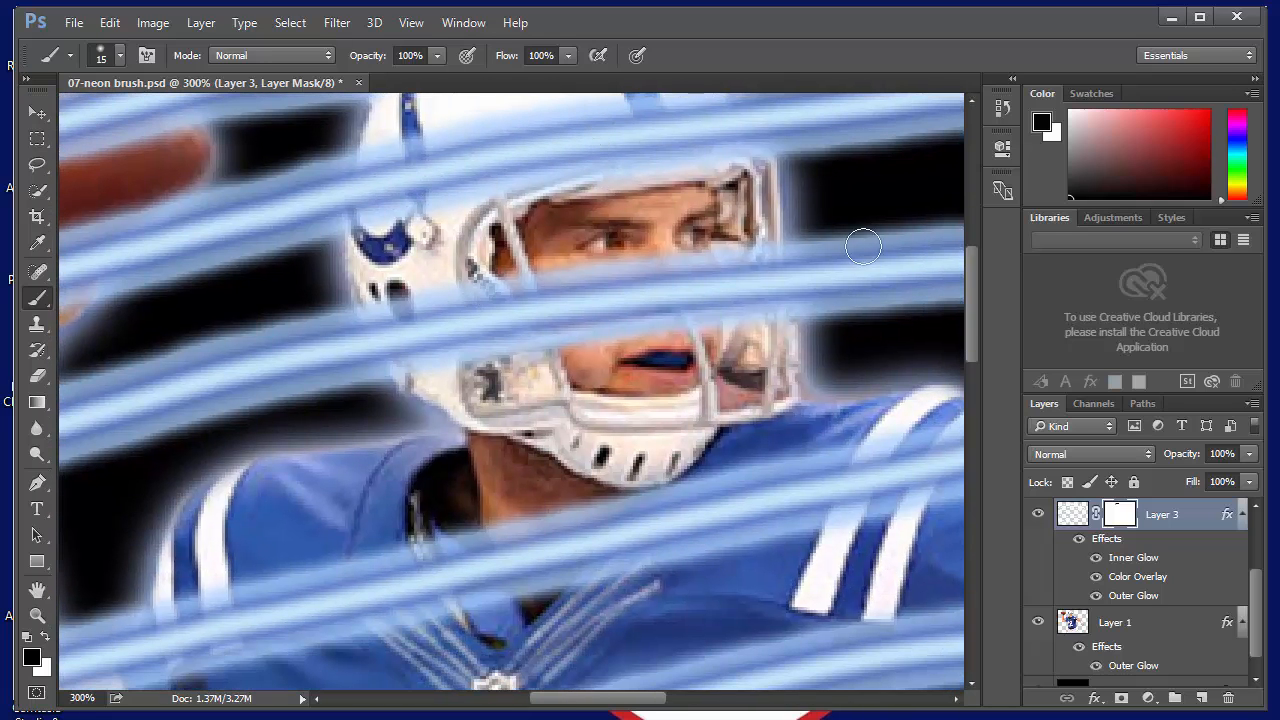
mouse_move(376, 328)
mouse_down()
mouse_move(364, 286)
mouse_move(423, 387)
mouse_move(396, 309)
mouse_move(427, 339)
mouse_move(450, 334)
mouse_move(475, 286)
mouse_move(515, 344)
mouse_move(613, 288)
mouse_move(631, 292)
mouse_move(589, 316)
mouse_move(587, 301)
mouse_move(527, 316)
mouse_move(515, 333)
mouse_move(487, 290)
mouse_move(461, 287)
mouse_move(427, 335)
mouse_move(389, 323)
mouse_move(447, 352)
mouse_move(627, 294)
mouse_move(658, 261)
mouse_move(661, 317)
mouse_move(678, 320)
mouse_move(711, 260)
mouse_move(734, 316)
mouse_move(764, 262)
mouse_move(768, 301)
mouse_move(757, 263)
mouse_up()
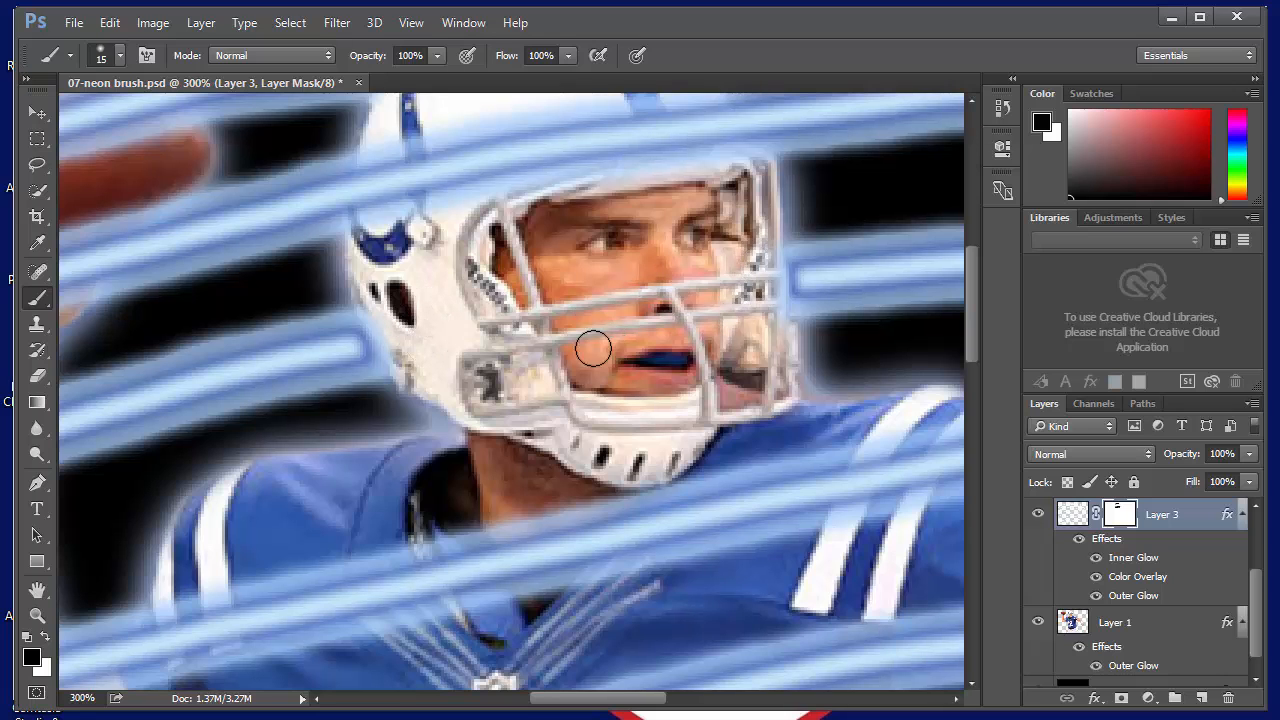
Step: Mask out the spiral band that crosses the chest below the collar emblem, from the armpit to the upper arm
drag(669, 367, 535, 178)
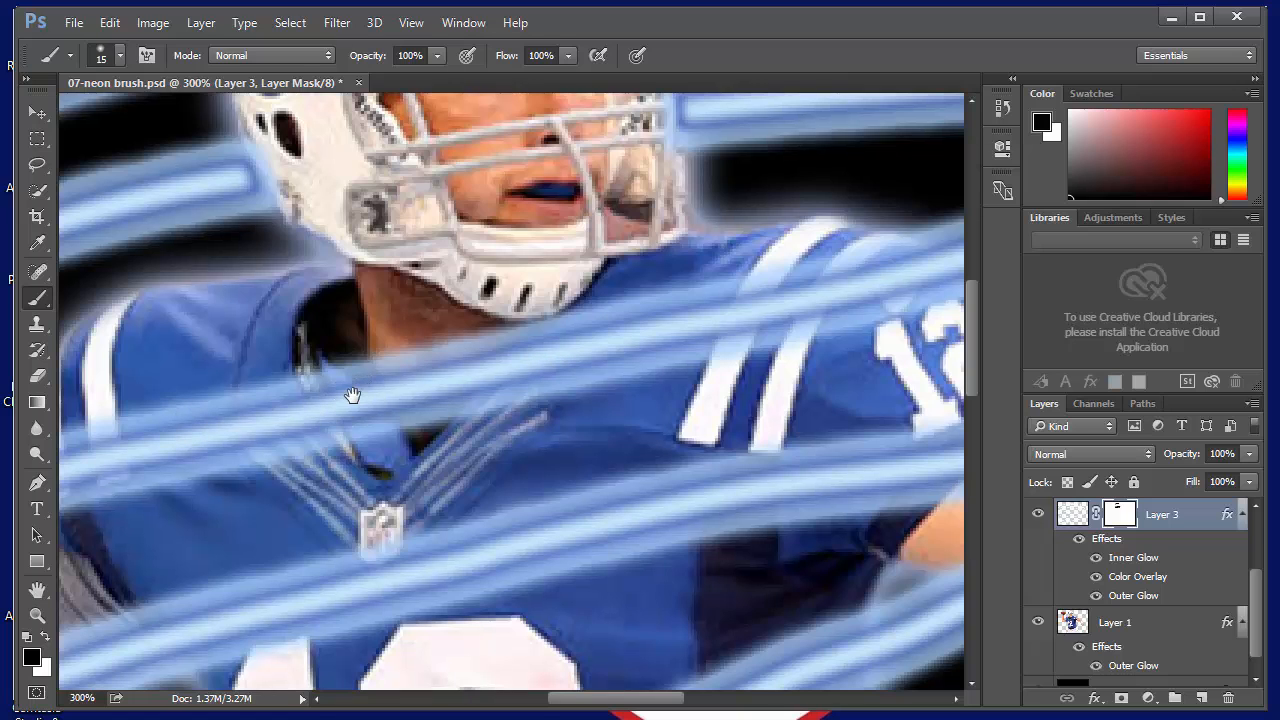
drag(349, 394, 461, 137)
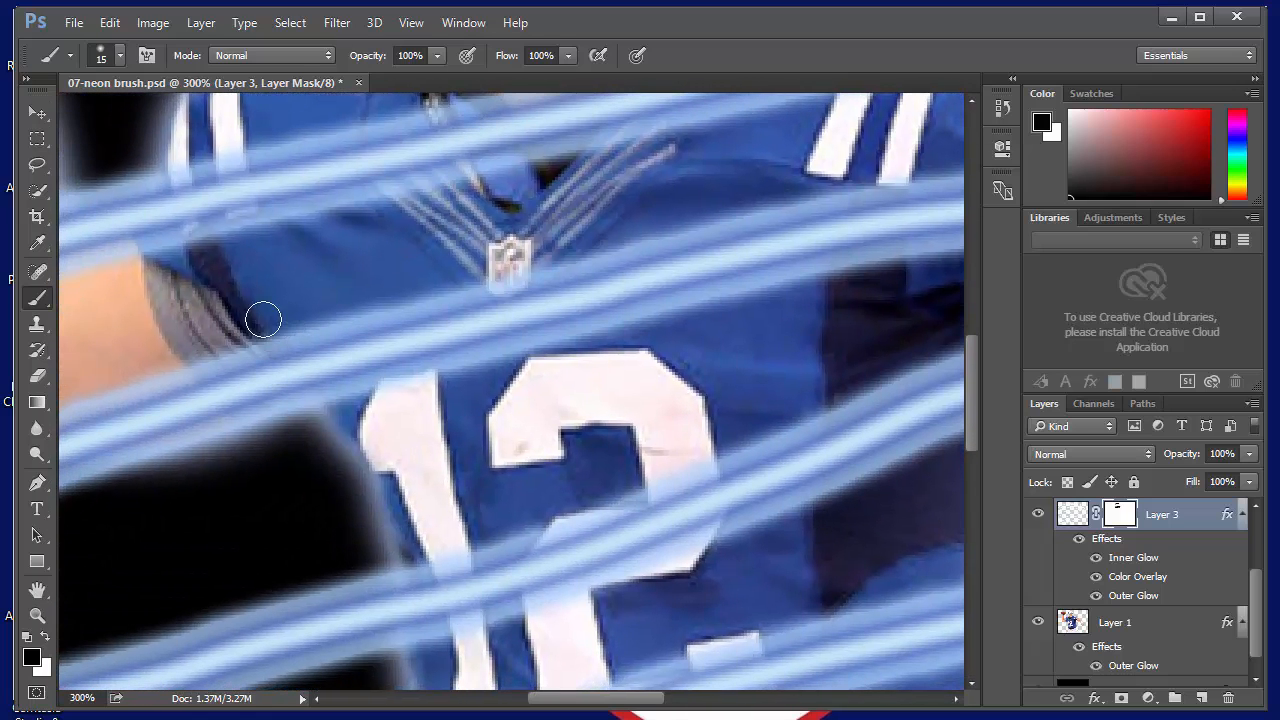
mouse_move(263, 319)
mouse_down()
mouse_move(354, 423)
mouse_move(264, 334)
mouse_move(214, 340)
mouse_move(191, 364)
mouse_move(271, 368)
mouse_move(319, 400)
mouse_move(200, 370)
mouse_move(303, 389)
mouse_move(285, 340)
mouse_move(340, 350)
mouse_move(298, 355)
mouse_move(341, 361)
mouse_move(392, 399)
mouse_move(391, 302)
mouse_move(420, 303)
mouse_move(428, 349)
mouse_move(506, 319)
mouse_move(554, 269)
mouse_move(580, 268)
mouse_move(597, 320)
mouse_move(680, 283)
mouse_move(642, 250)
mouse_move(512, 283)
mouse_move(617, 333)
mouse_move(763, 197)
mouse_move(703, 242)
mouse_move(769, 264)
mouse_move(783, 302)
mouse_move(787, 268)
mouse_move(874, 187)
mouse_move(743, 287)
mouse_move(784, 281)
mouse_move(798, 244)
mouse_up()
key(space)
drag(814, 298, 349, 460)
mouse_move(394, 410)
mouse_down()
mouse_move(447, 389)
mouse_move(509, 319)
mouse_move(550, 312)
mouse_move(488, 421)
mouse_move(423, 389)
mouse_move(459, 369)
mouse_move(633, 347)
mouse_move(567, 388)
mouse_move(548, 333)
mouse_move(614, 382)
mouse_move(657, 328)
mouse_move(707, 318)
mouse_move(826, 354)
mouse_move(735, 361)
mouse_move(646, 341)
mouse_move(665, 382)
mouse_up()
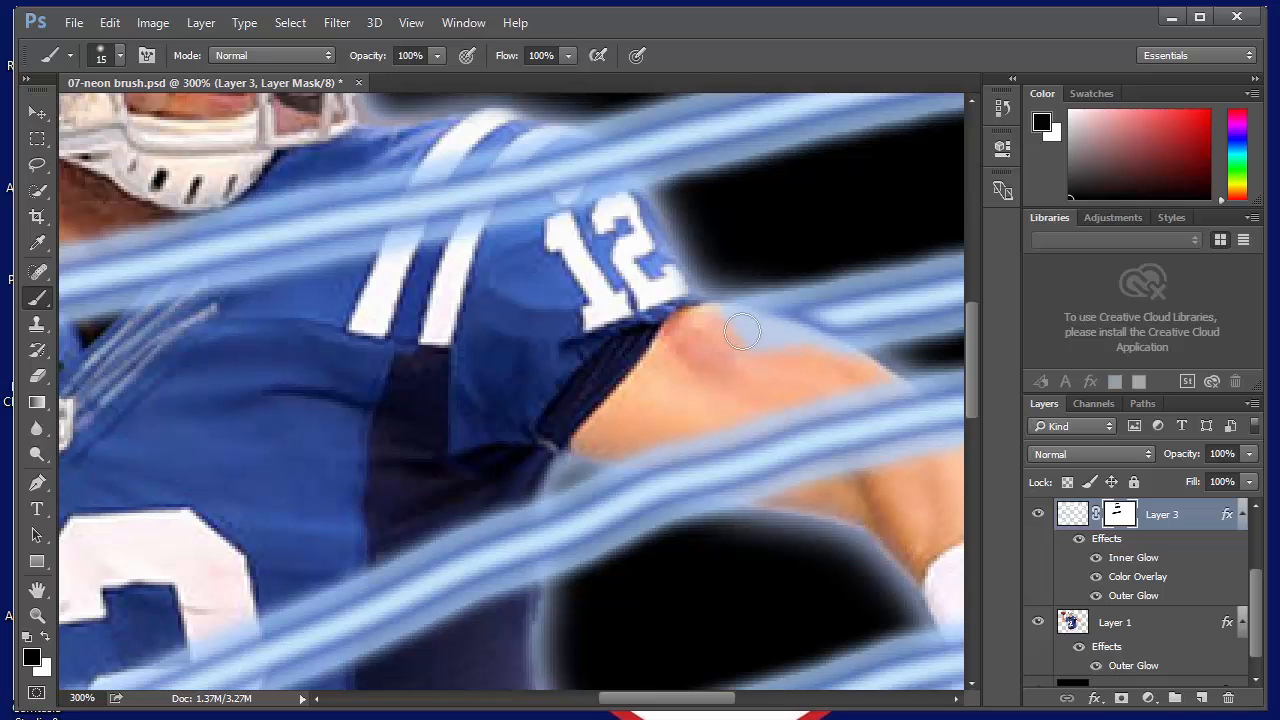
drag(742, 332, 739, 346)
Step: Enlarge the brush to 35 px and mask out the spiral band across the lower jersey plus a spot of the lowest band near the hip
drag(438, 410, 626, 217)
drag(386, 542, 480, 347)
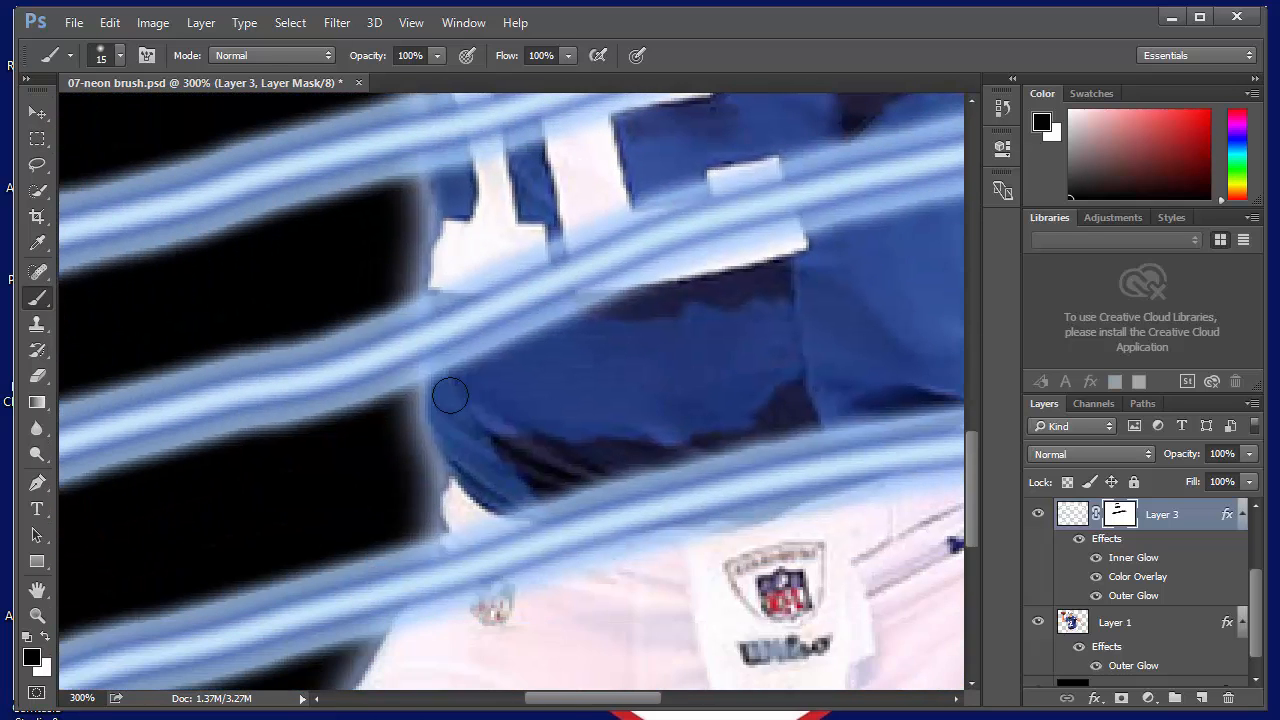
mouse_move(450, 396)
mouse_down()
mouse_move(432, 337)
mouse_move(434, 378)
mouse_move(496, 369)
mouse_move(490, 336)
mouse_move(645, 240)
mouse_move(703, 228)
mouse_move(818, 263)
mouse_move(436, 449)
mouse_up()
key(bracketright)
key(bracketright)
mouse_move(514, 332)
mouse_down()
mouse_move(530, 303)
mouse_move(611, 329)
mouse_move(543, 337)
mouse_move(626, 294)
mouse_move(631, 317)
mouse_move(660, 280)
mouse_up()
key(space)
mouse_move(531, 500)
mouse_down()
mouse_move(614, 186)
mouse_move(642, 270)
mouse_move(638, 243)
mouse_up()
key(ctrl+0)
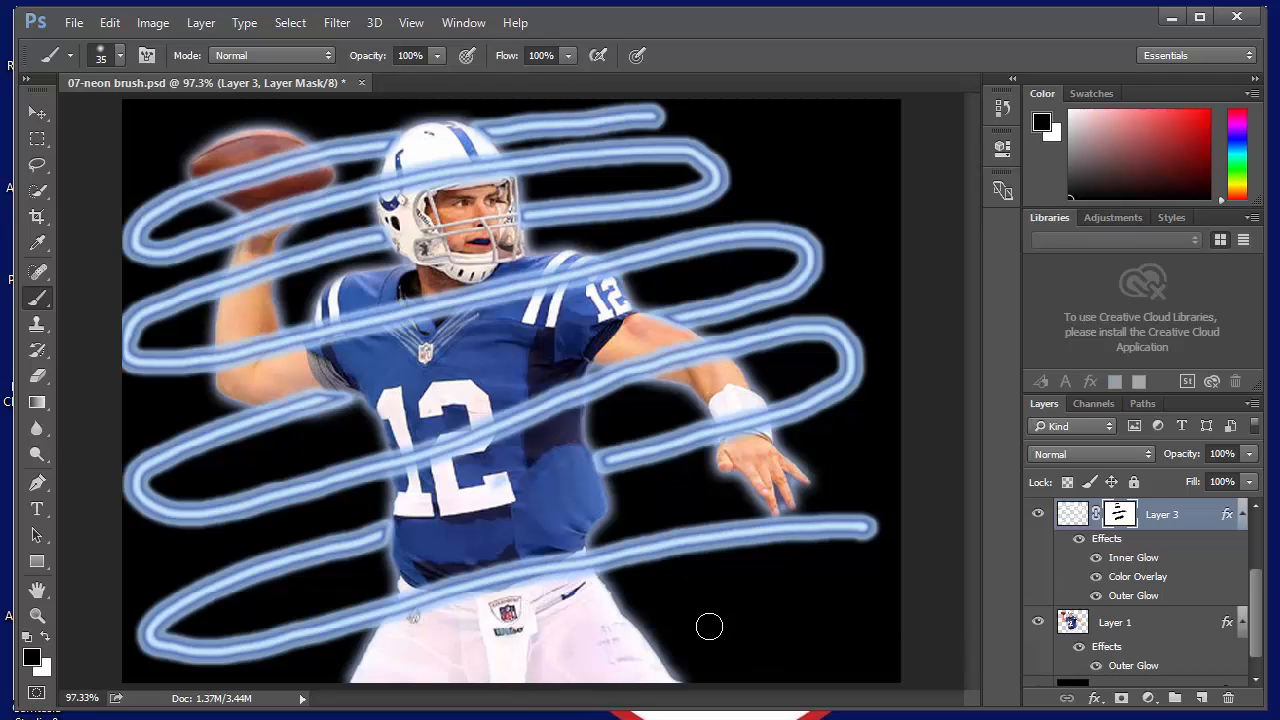
click(632, 551)
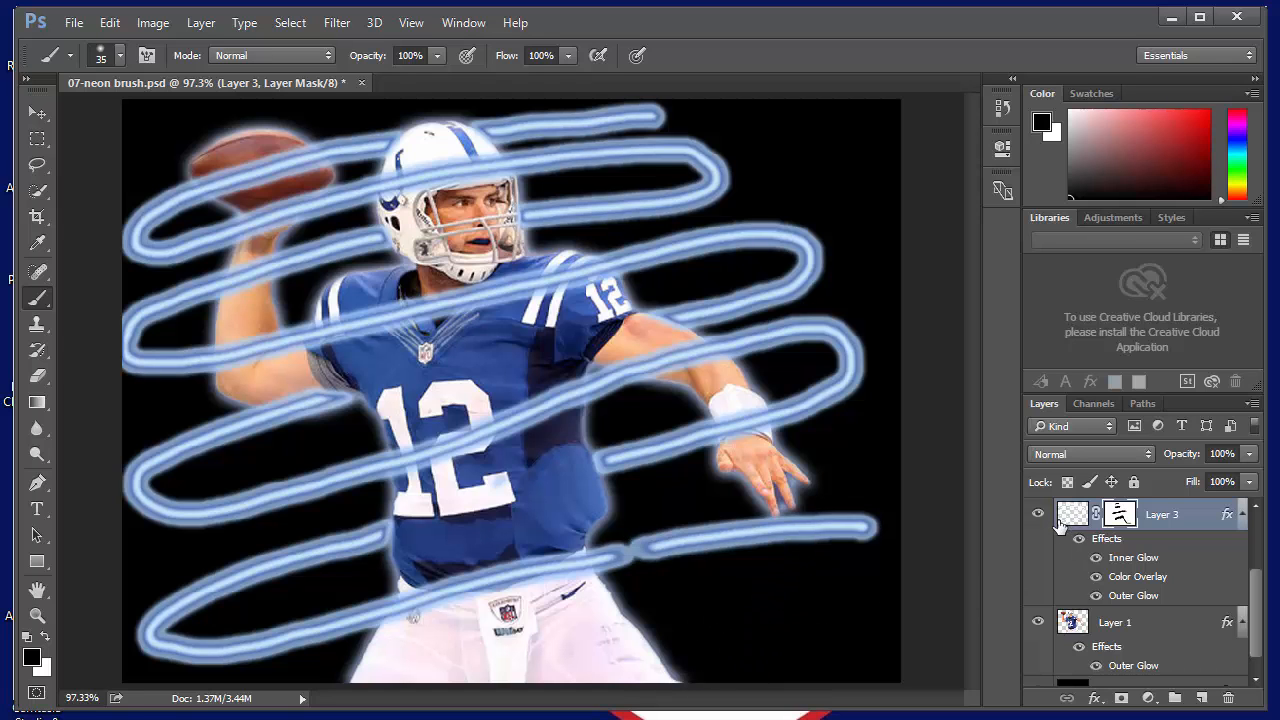
Step: Switch from the mask to Layer 3's own pixels and paint a short, thick stroke on the black area below the player's outstretched hand
double_click(1070, 515)
click(741, 622)
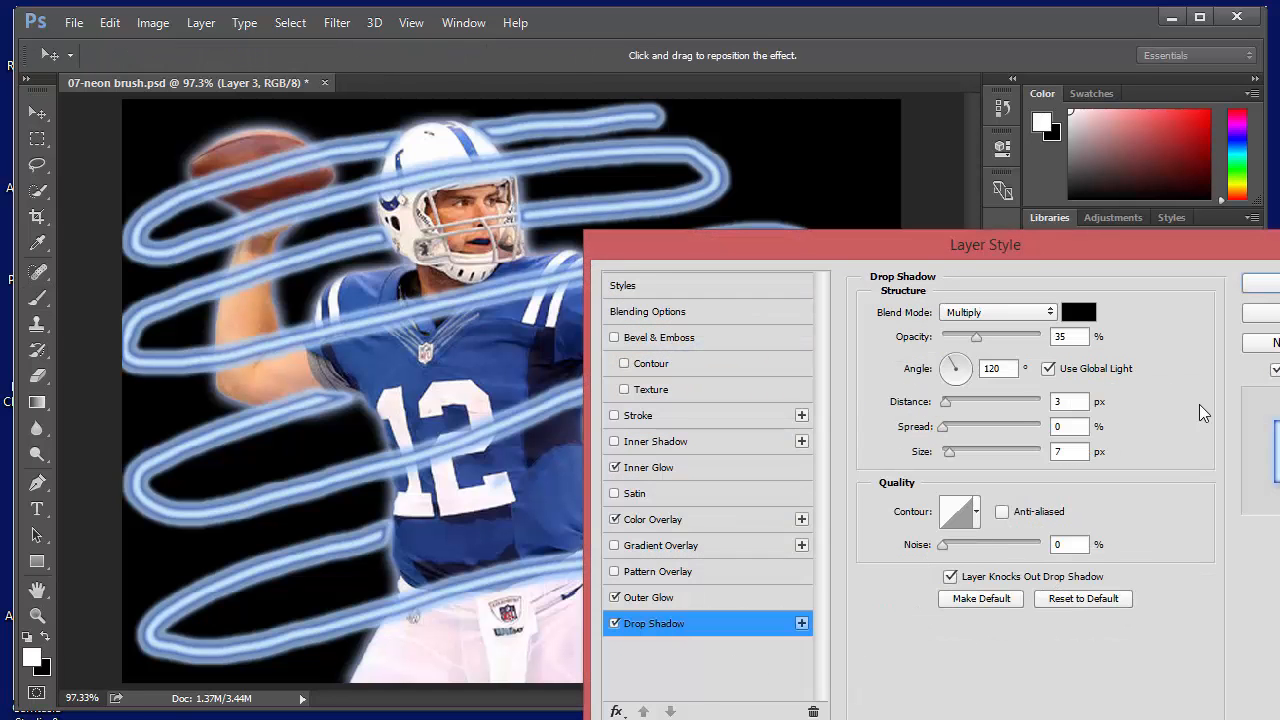
key(Escape)
mouse_move(715, 637)
mouse_down()
mouse_move(733, 612)
mouse_move(834, 576)
mouse_up()
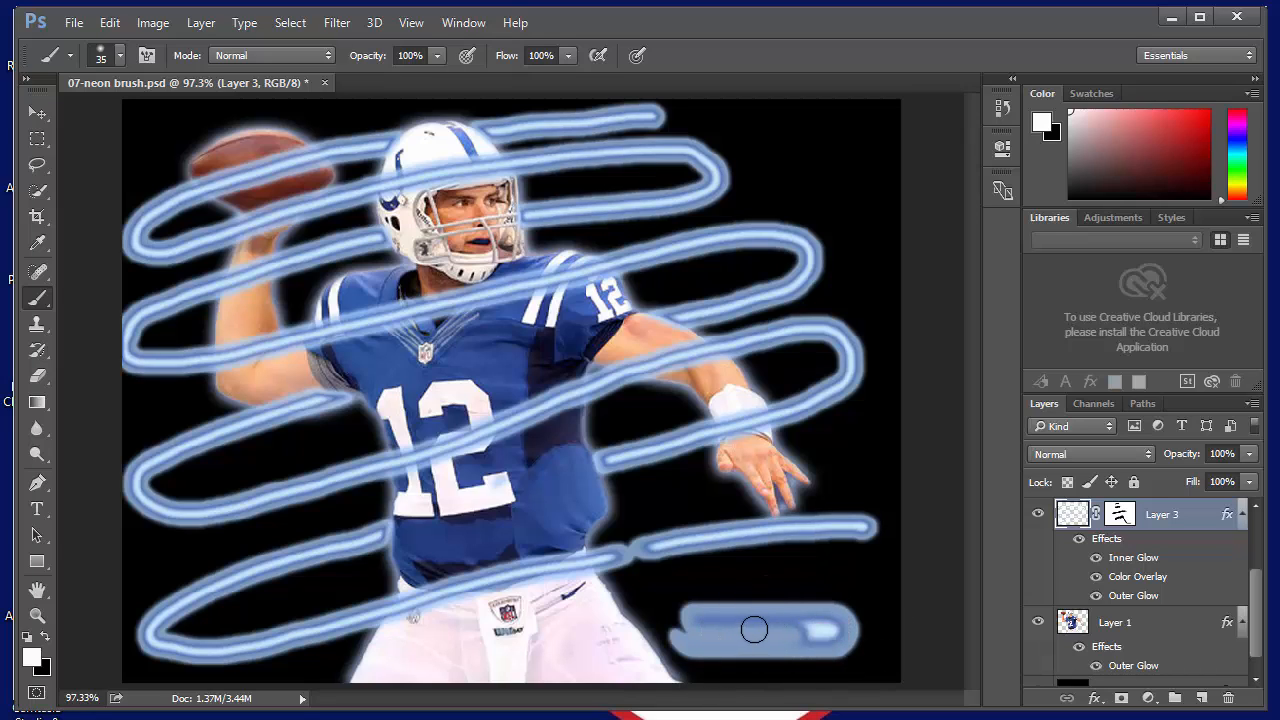
key(ctrl+z)
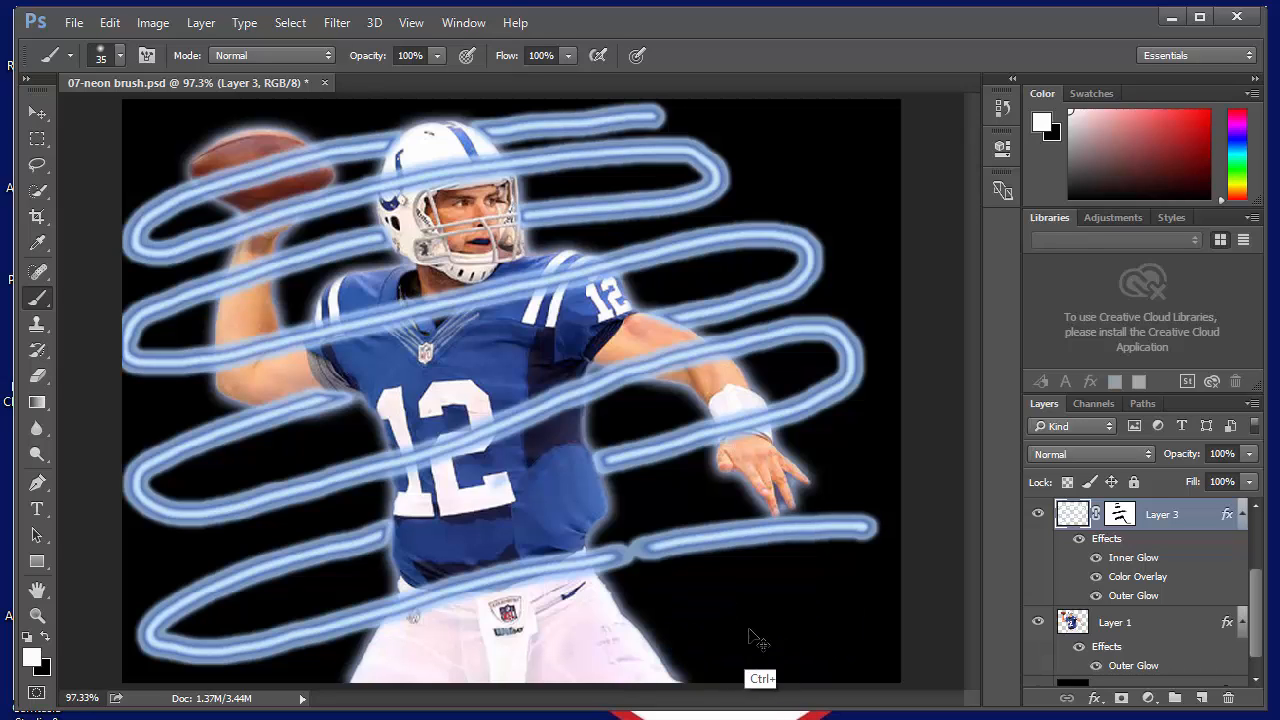
mouse_move(692, 619)
mouse_down()
mouse_move(870, 612)
mouse_move(800, 628)
mouse_up()
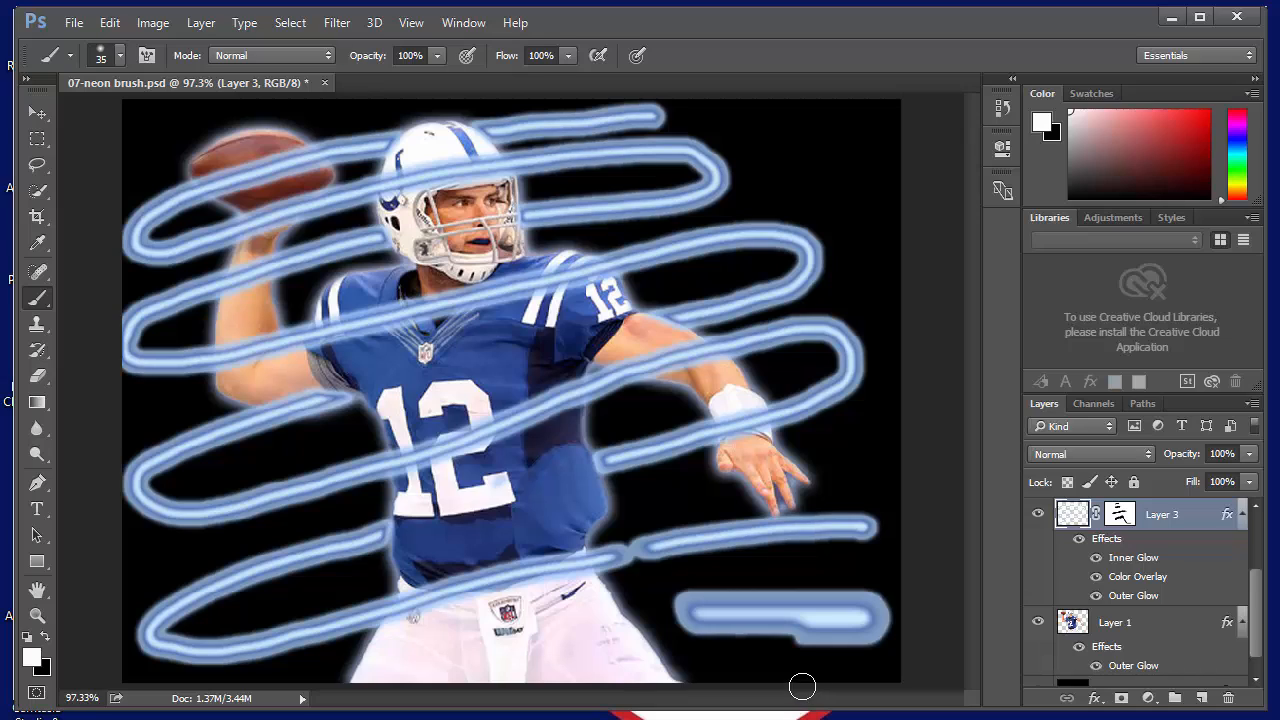